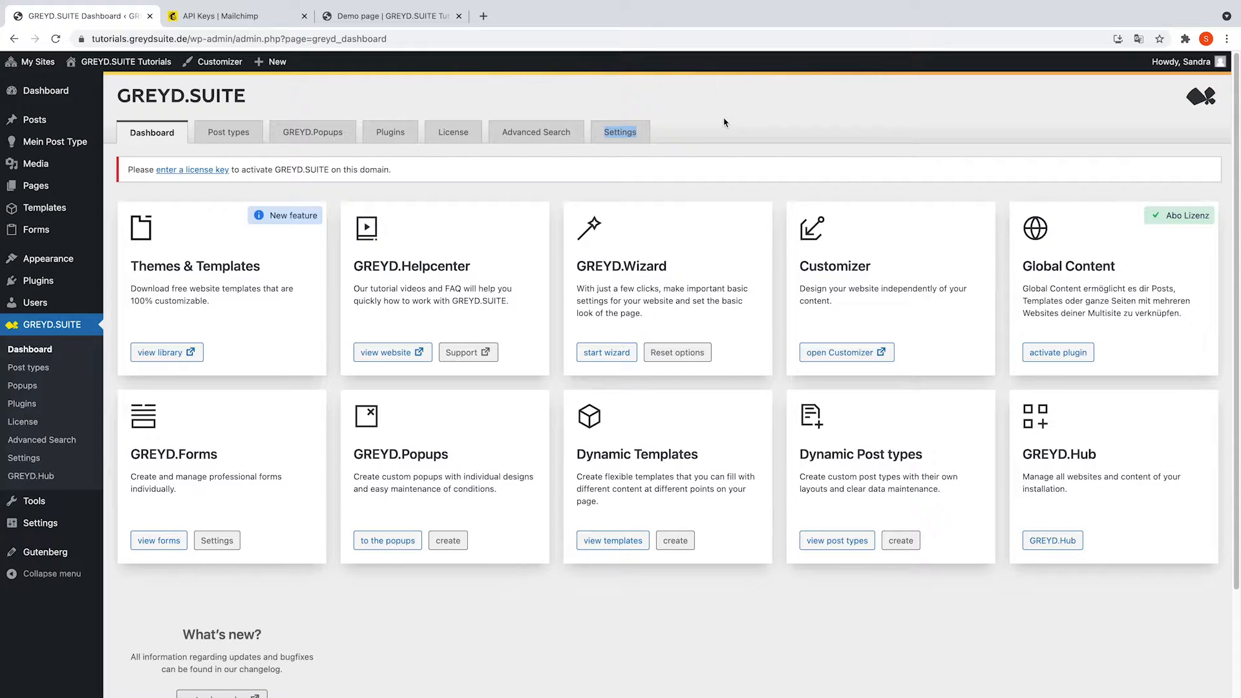
Enable the Mailchimp interface under Interfaces in the GREYD.Forms settings.
left_click(723, 122)
left_click(220, 542)
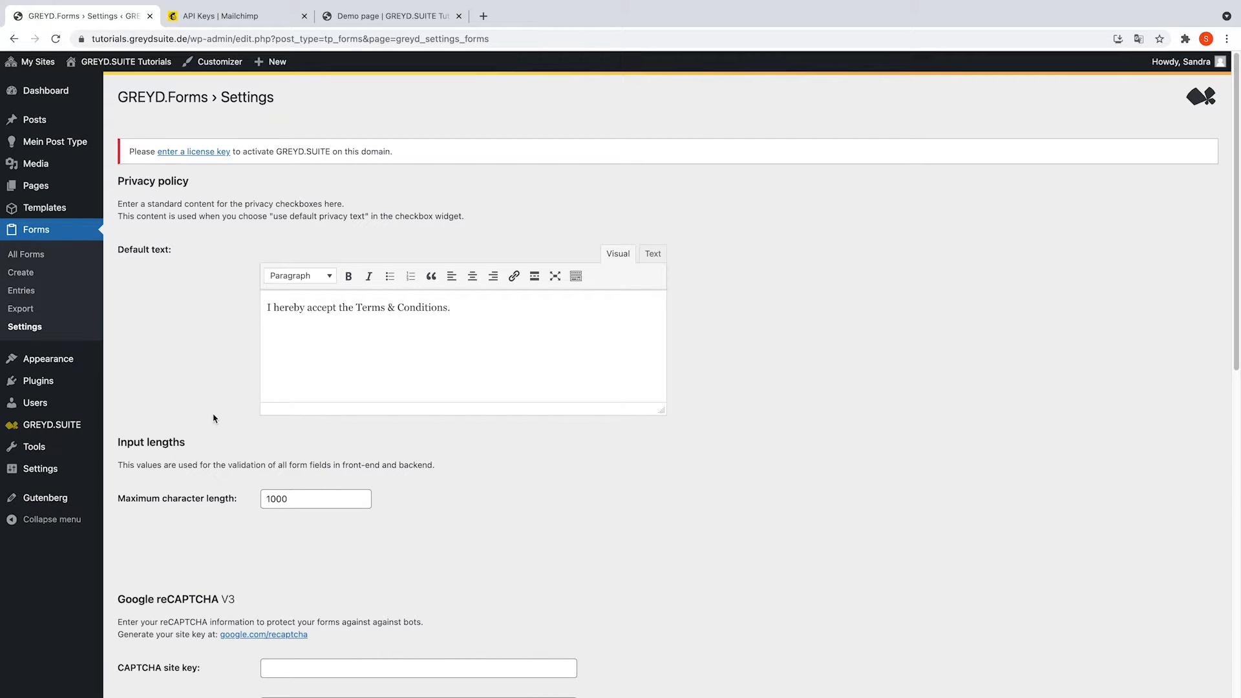
scroll(255, 412, "down", 9)
scroll(261, 414, "down", 1)
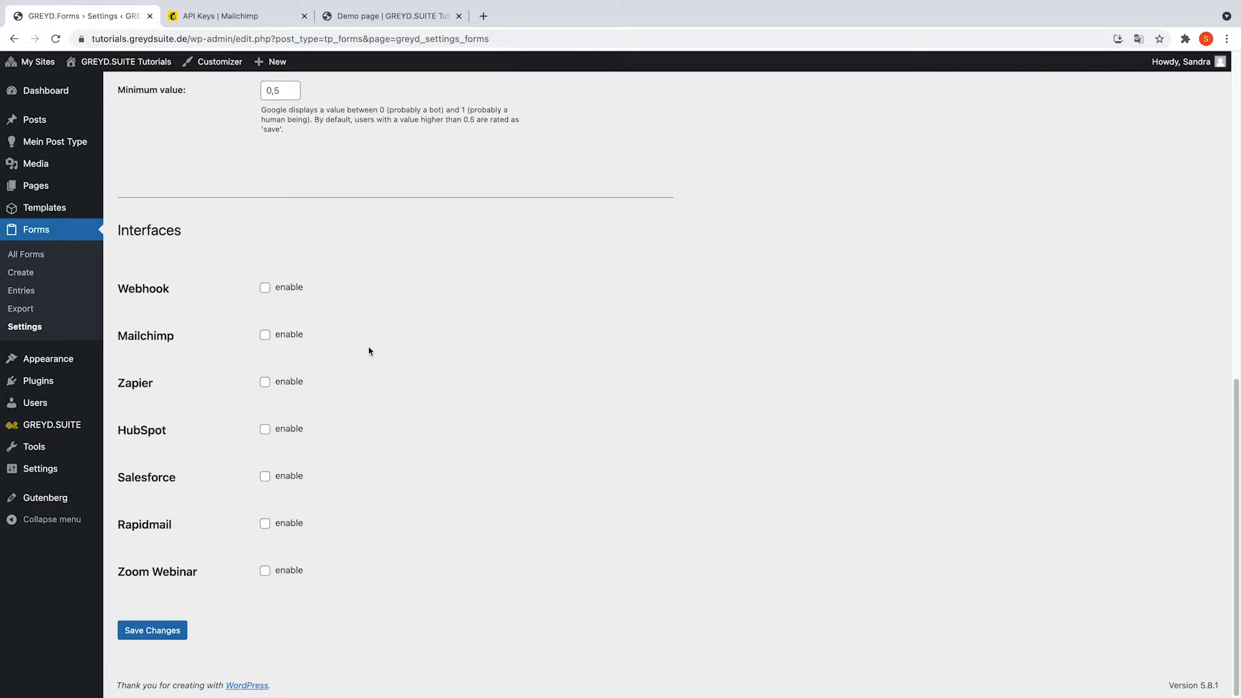
left_click(265, 335)
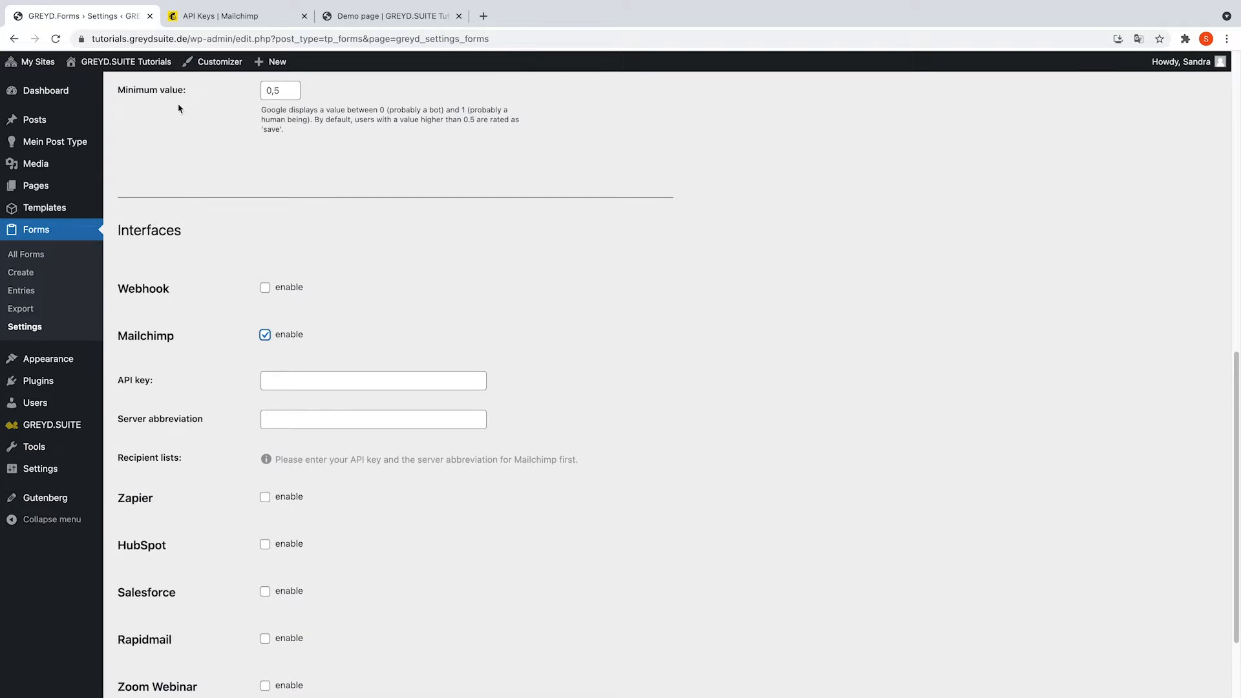
Copy the API key from Mailchimp's Integrations › API keys page into the GREYD.Forms API key field.
left_click(189, 16)
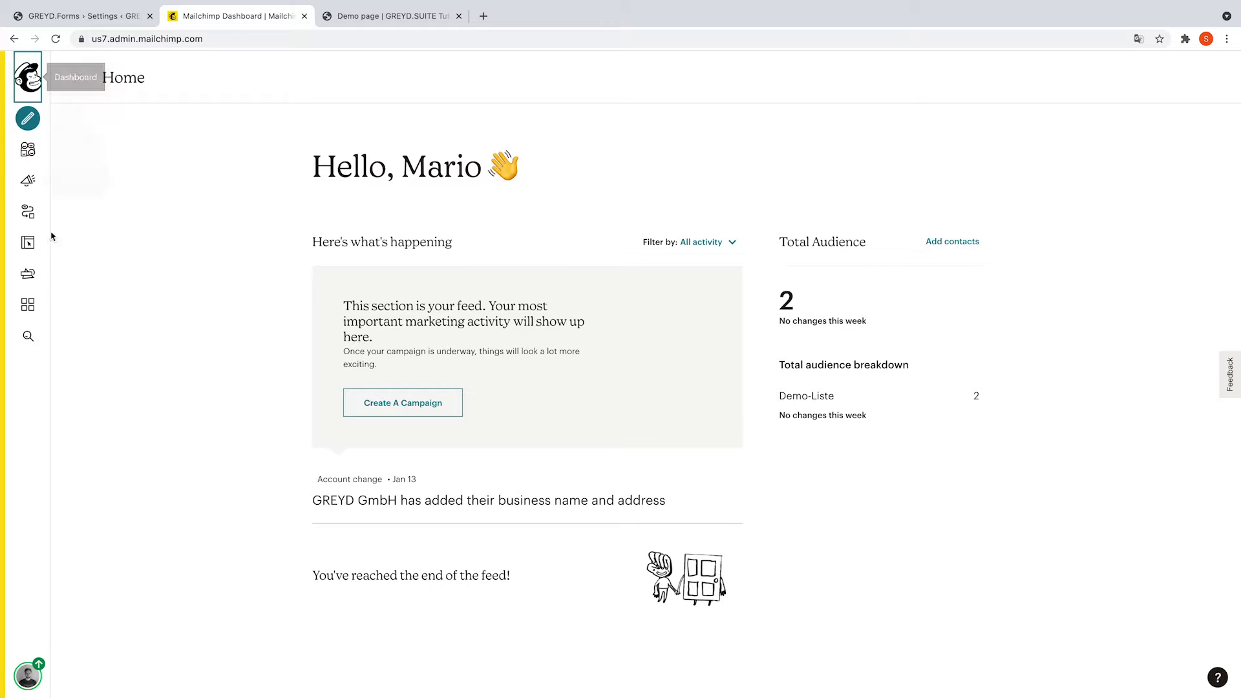
left_click(27, 304)
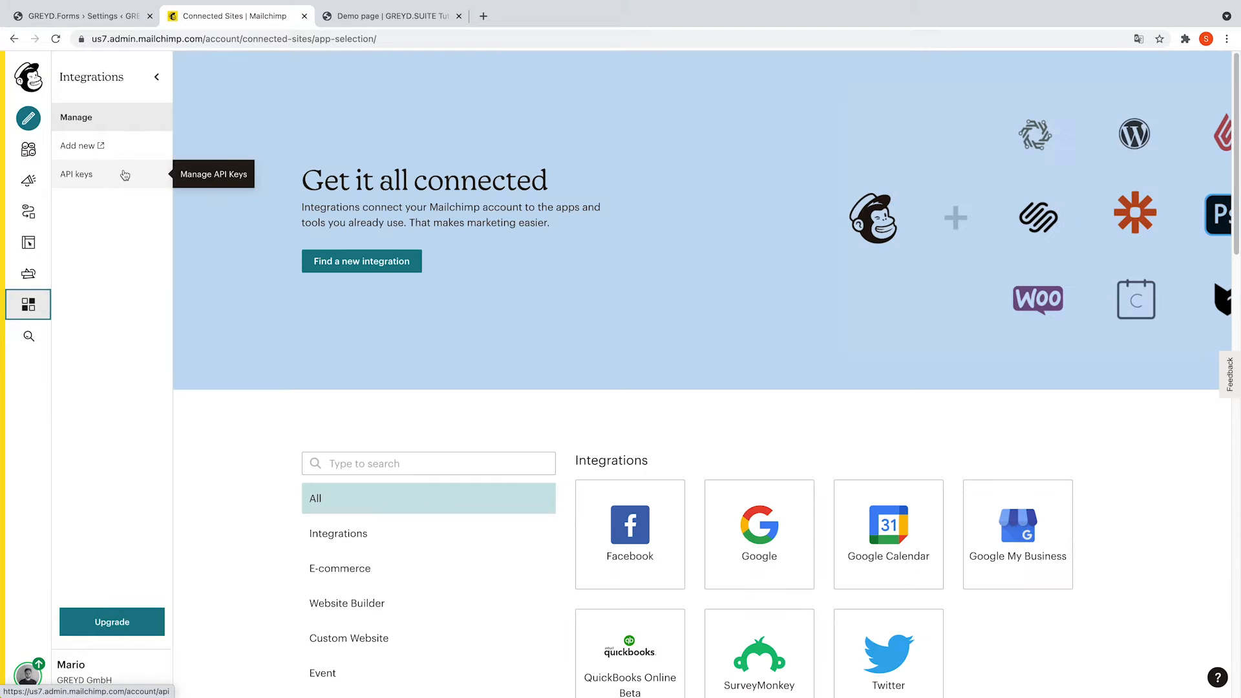
left_click(127, 173)
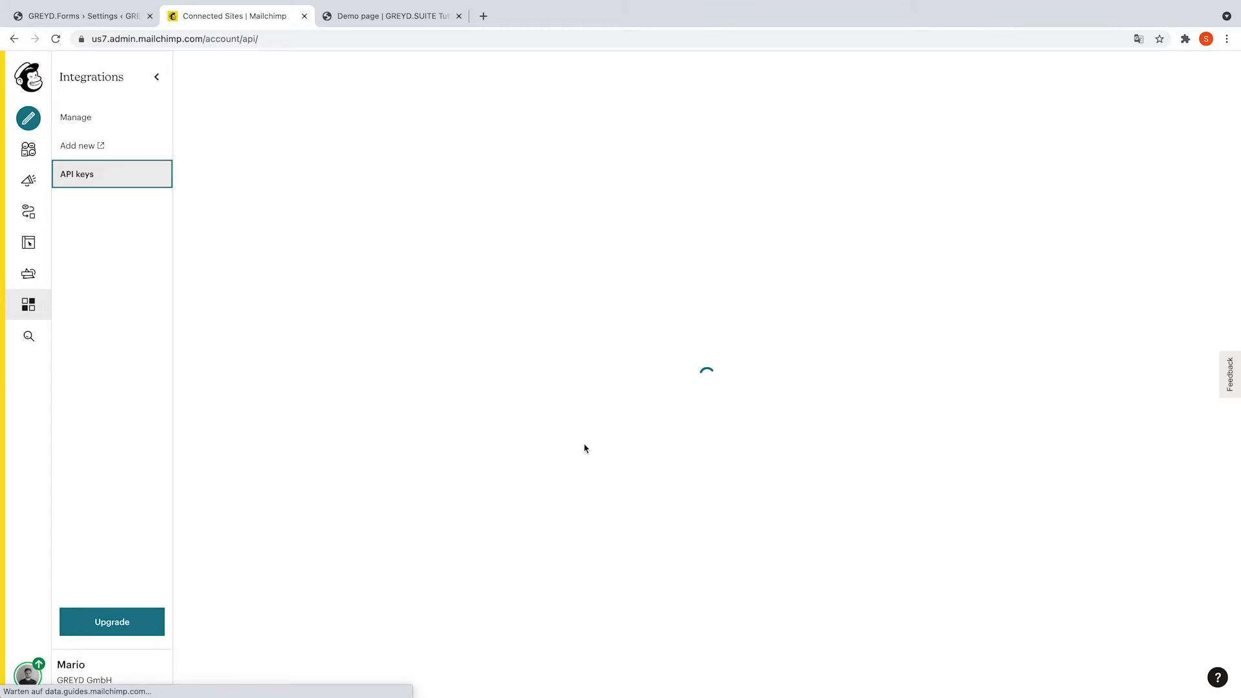
left_click(908, 556)
key("ctrl+c")
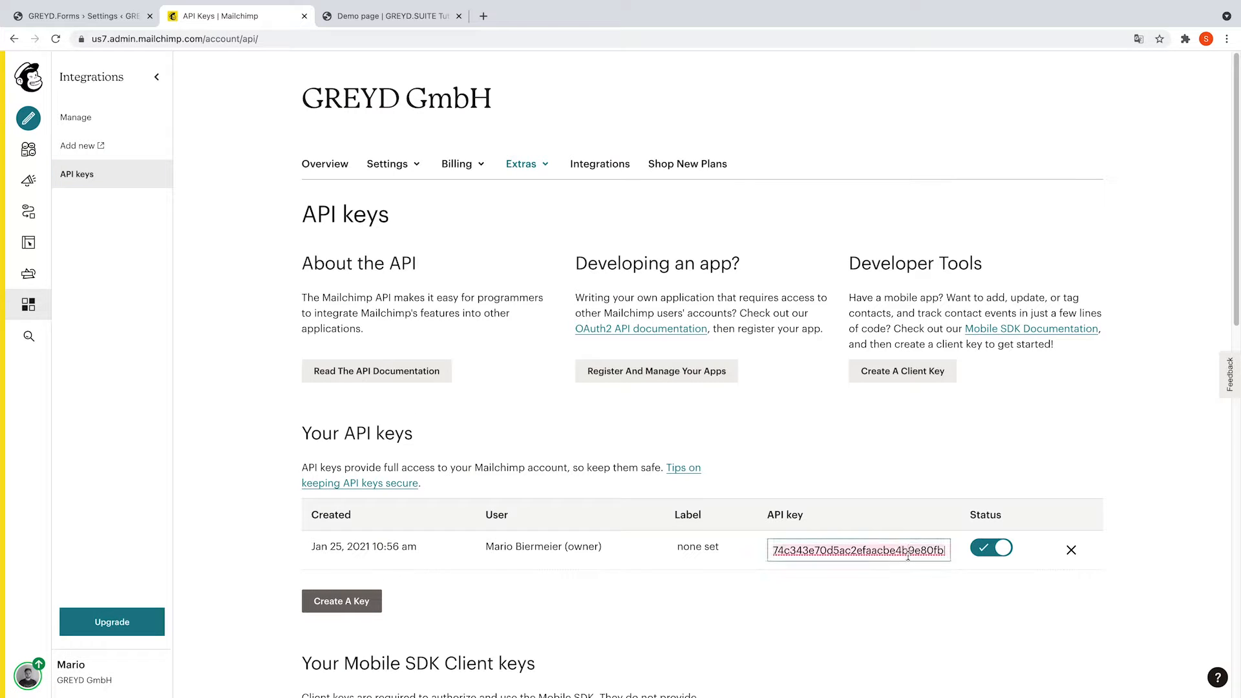
left_click(63, 25)
left_click(300, 388)
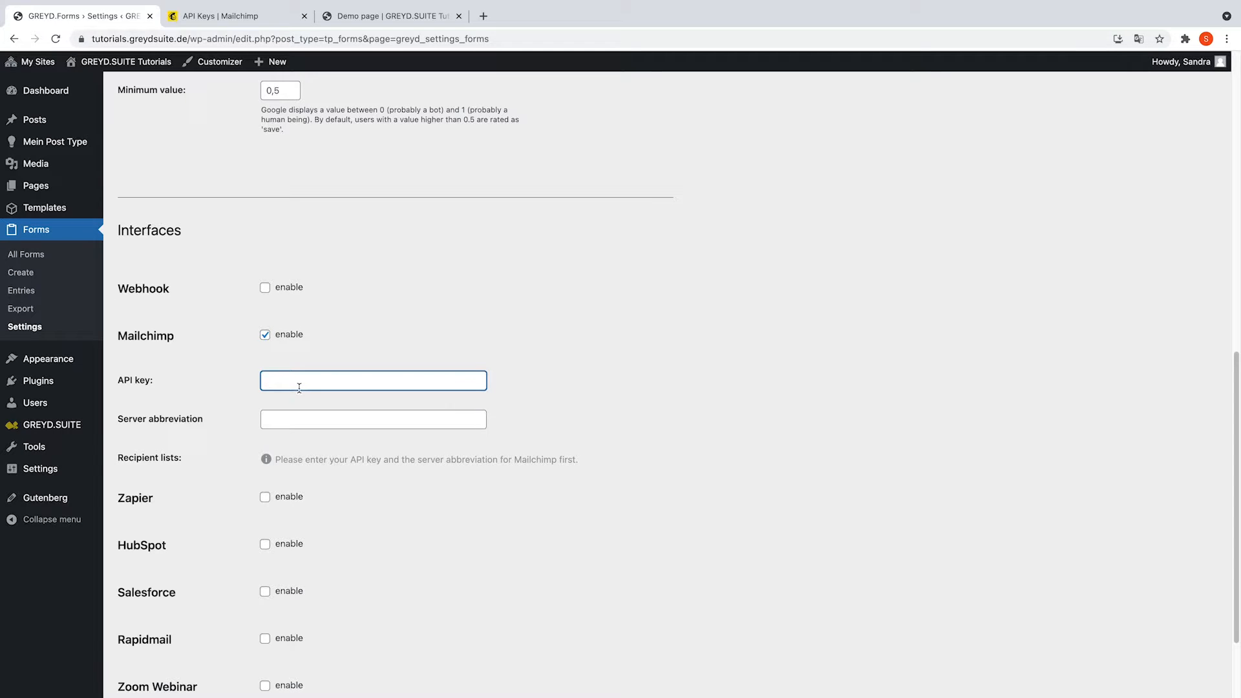
key("ctrl+v")
Copy the us7 server prefix from the Mailchimp web address for the server abbreviation field.
left_click(213, 16)
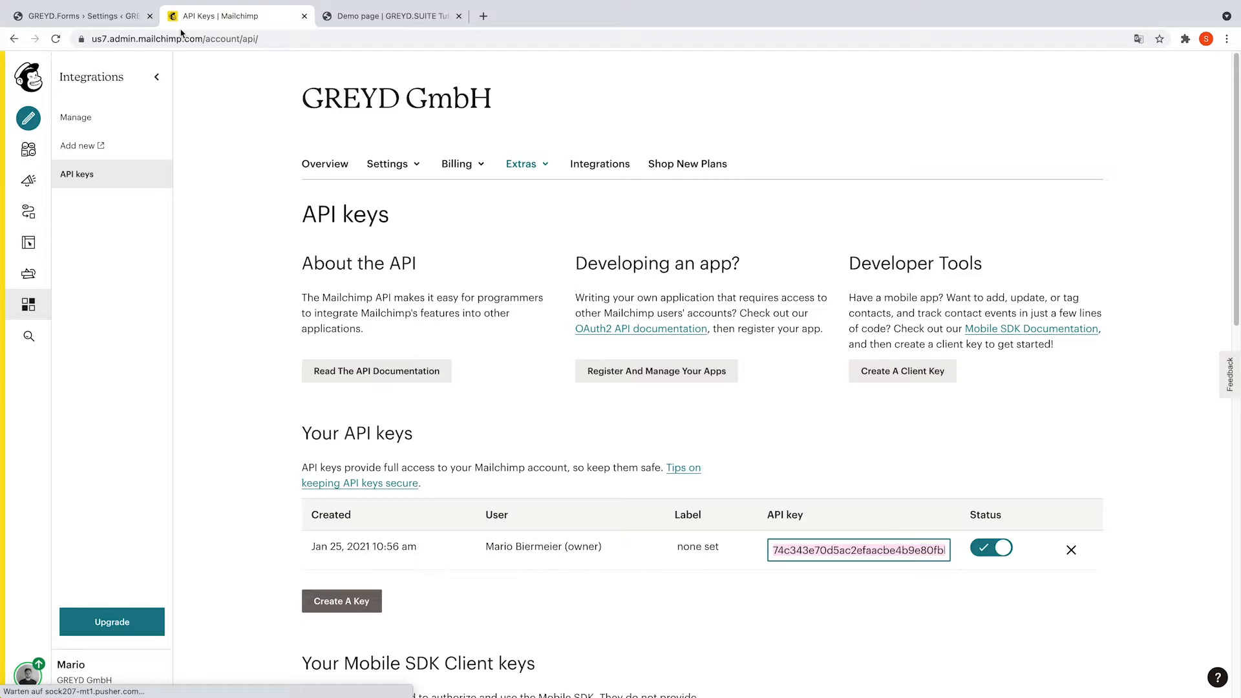
left_click(109, 38)
double_click(129, 39)
key("ctrl+c")
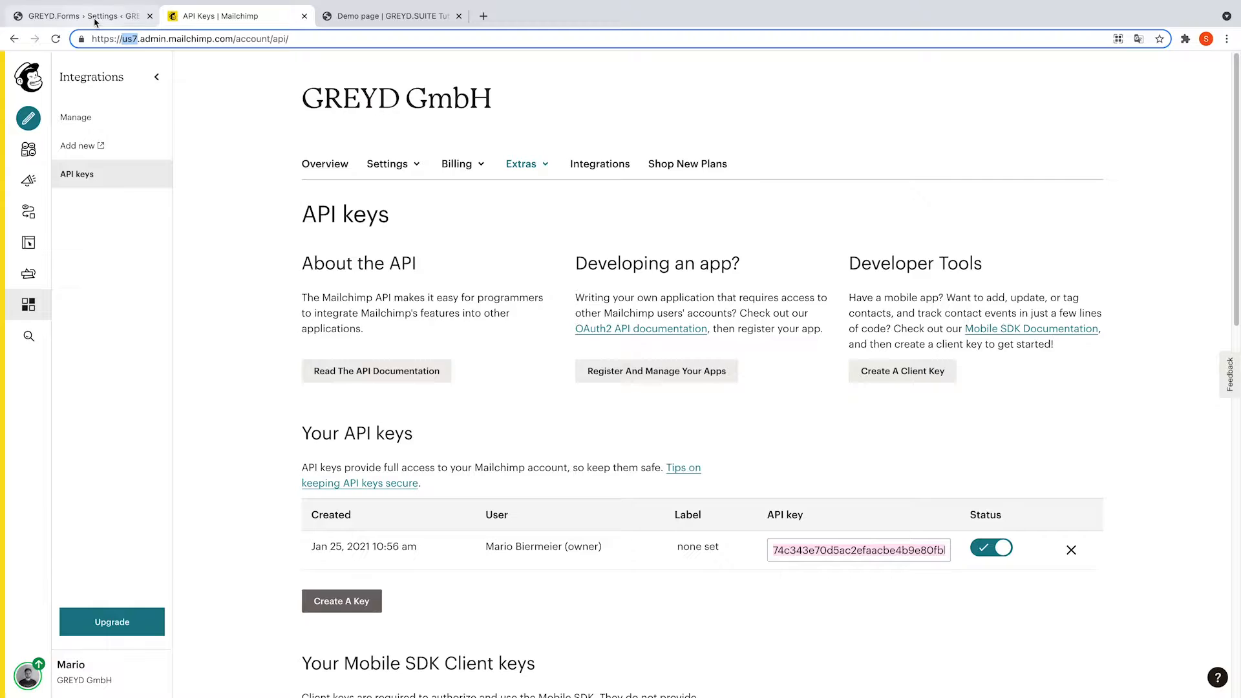
left_click(94, 18)
left_click(310, 420)
Enter us7 as the server abbreviation, fetch the Demo-Liste list, and save the settings.
key("ctrl+v")
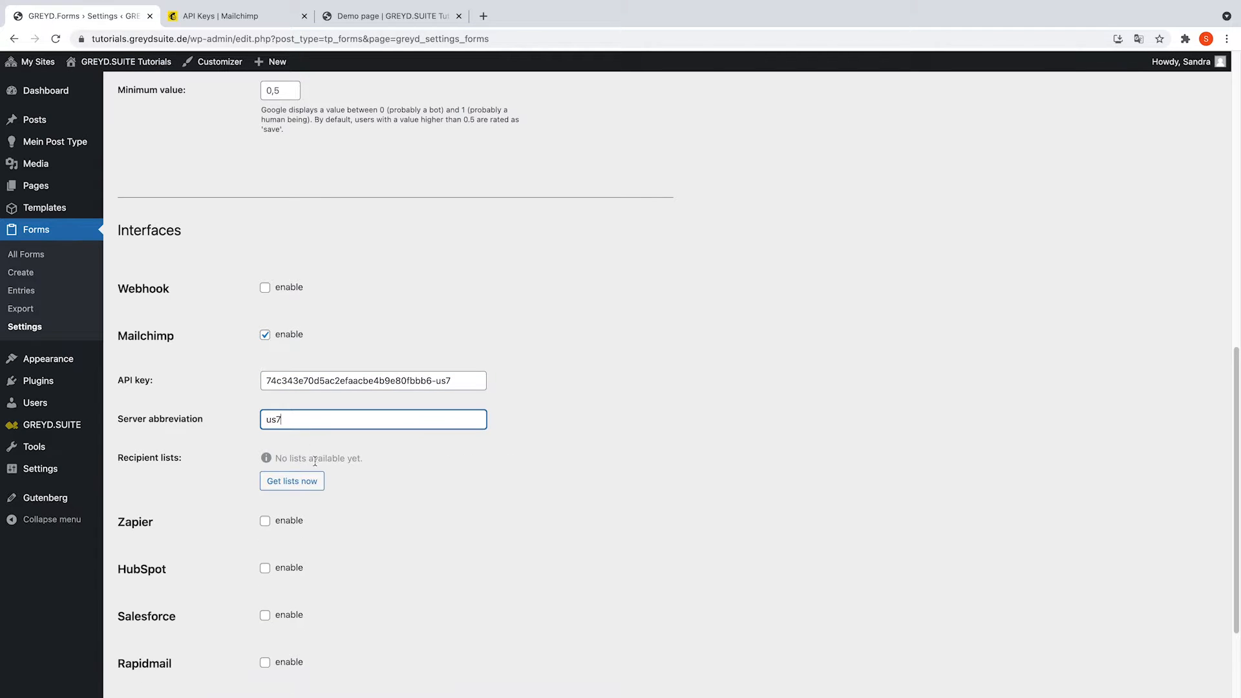
left_click(288, 483)
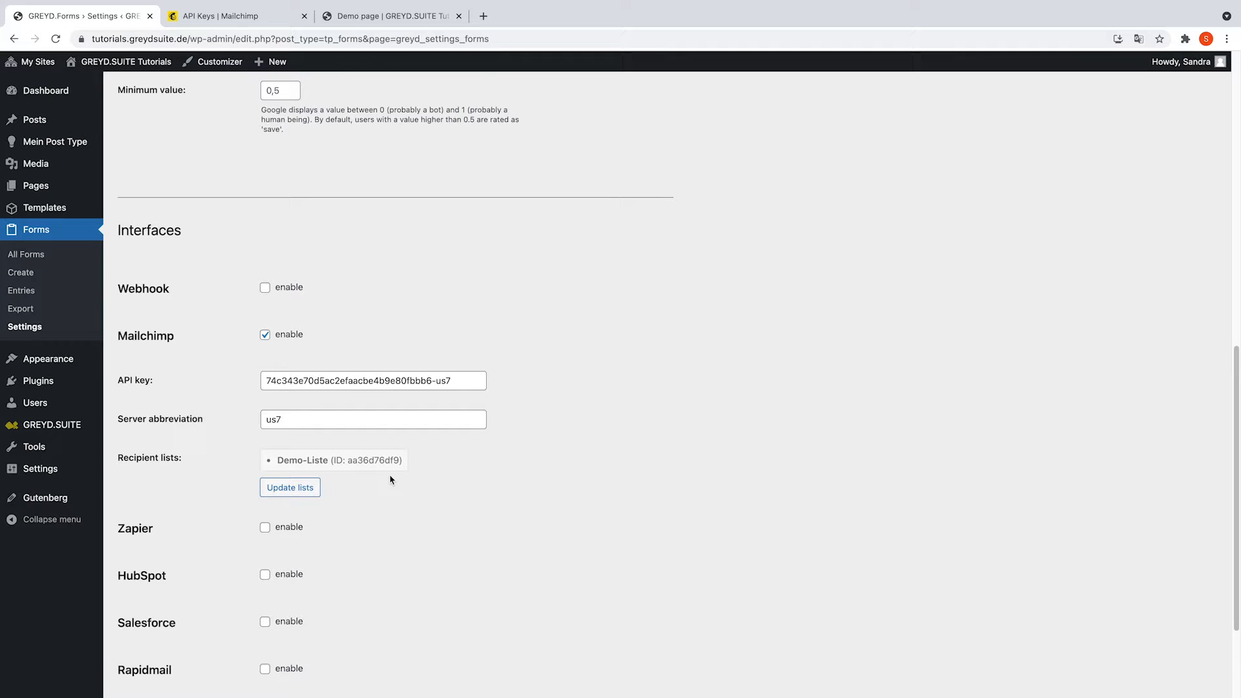
scroll(293, 456, "down", 2)
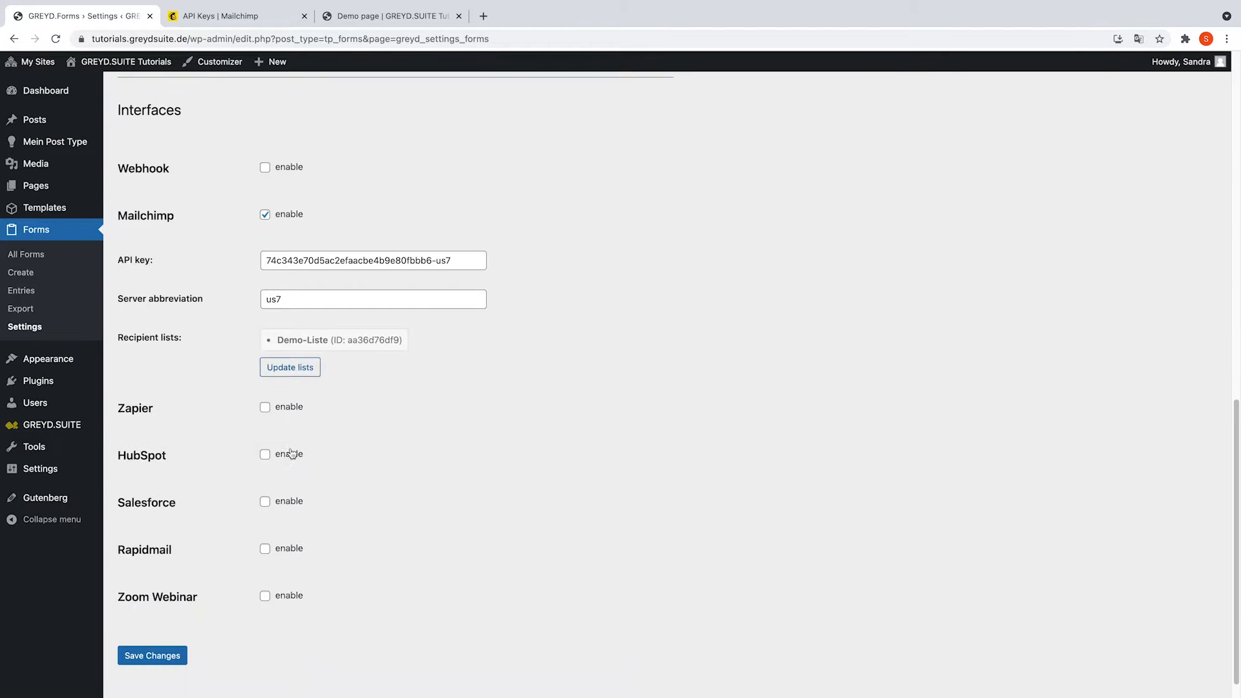
scroll(292, 453, "down", 1)
left_click(166, 629)
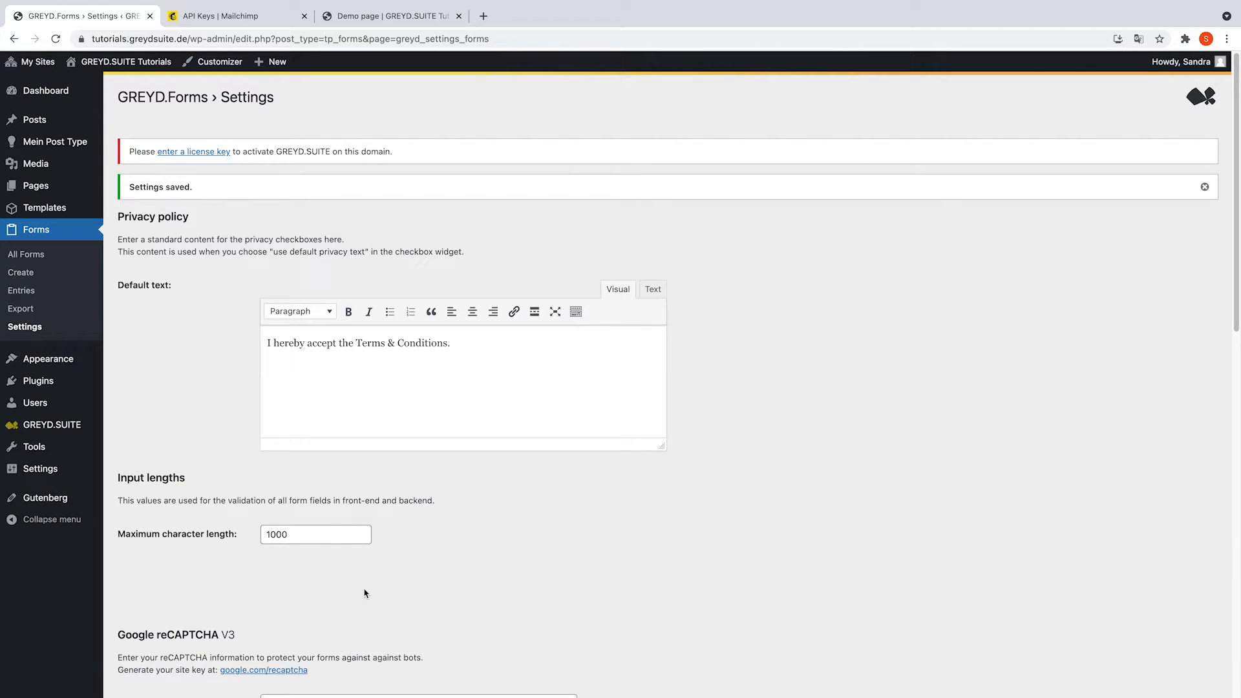
left_click(28, 253)
In Example Form's Interfaces settings, set Create recipient to Yes with the Demo-Liste list.
left_click(176, 229)
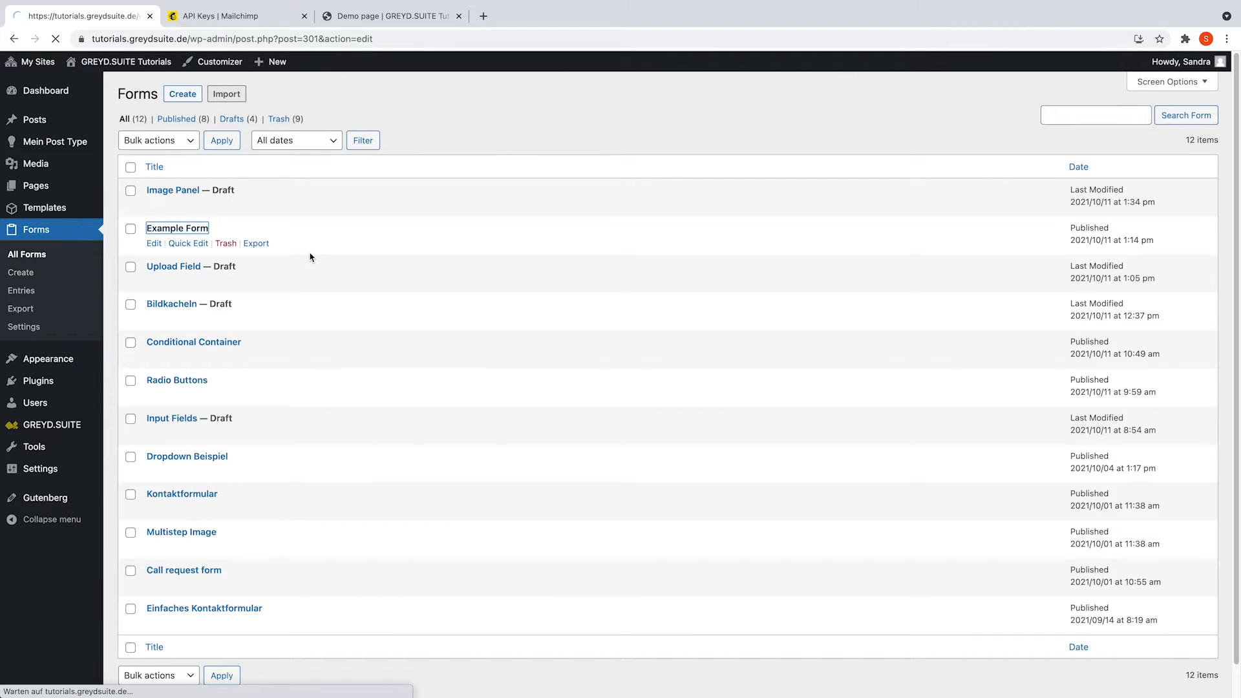
scroll(647, 320, "down", 10)
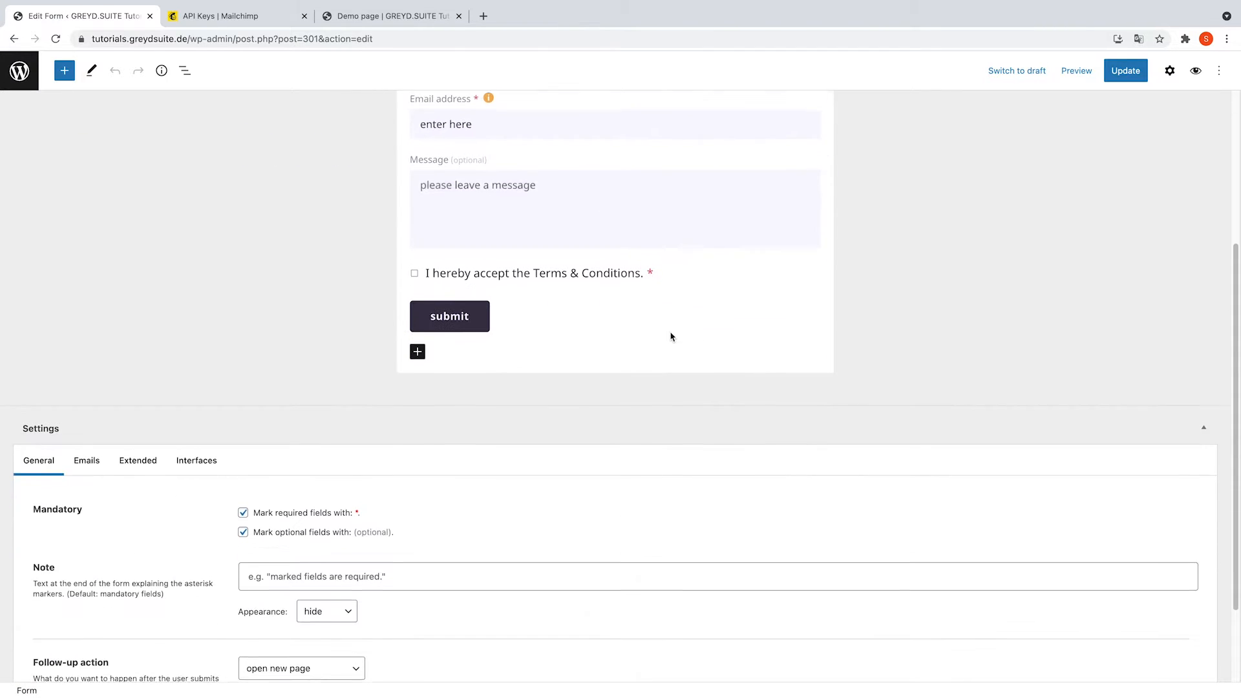
left_click(208, 353)
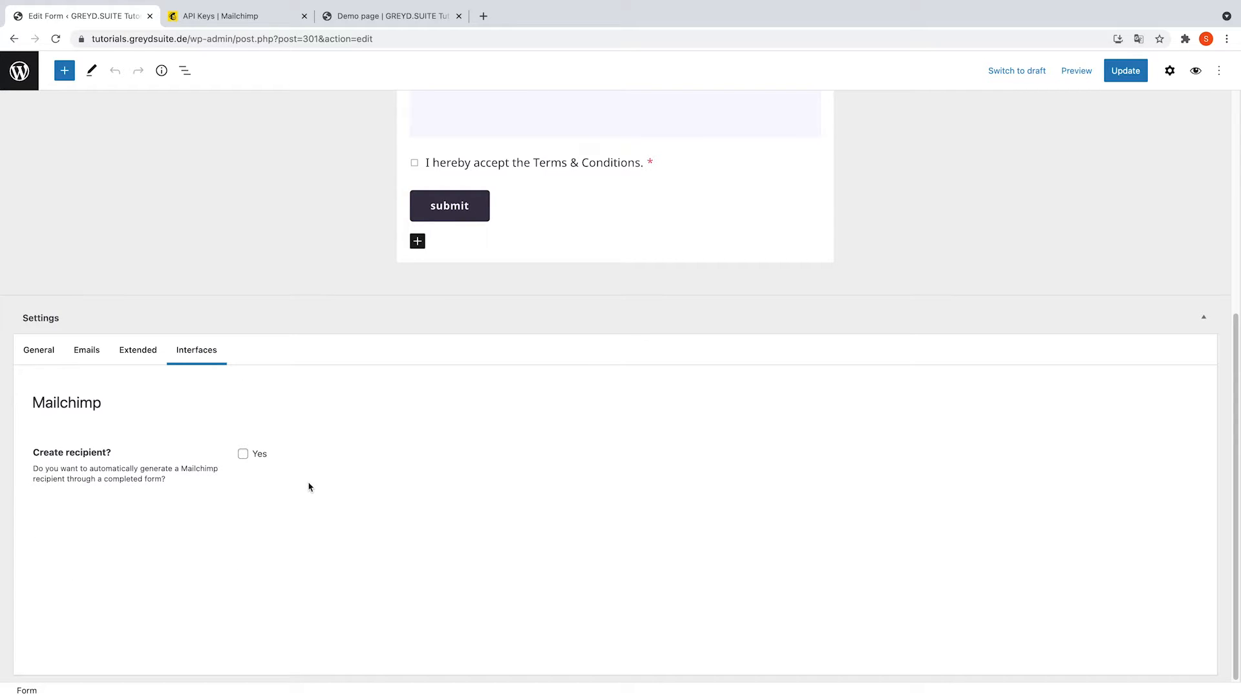
left_click(243, 454)
scroll(288, 501, "down", 2)
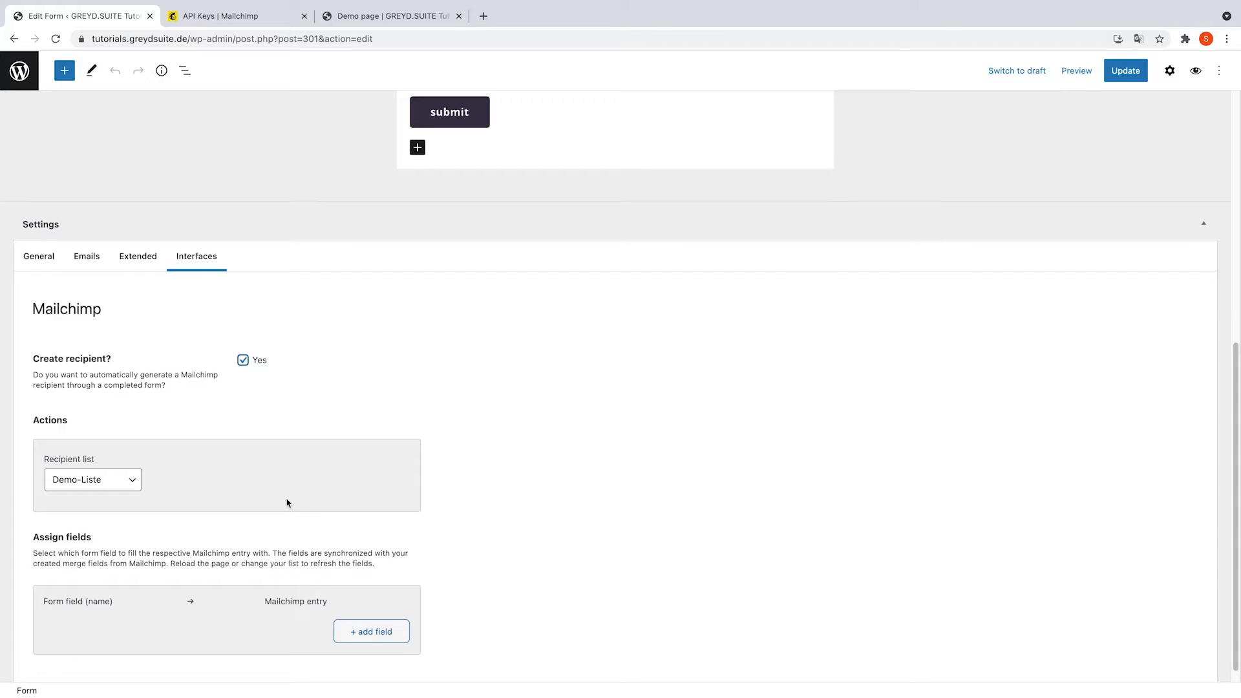
left_click(114, 464)
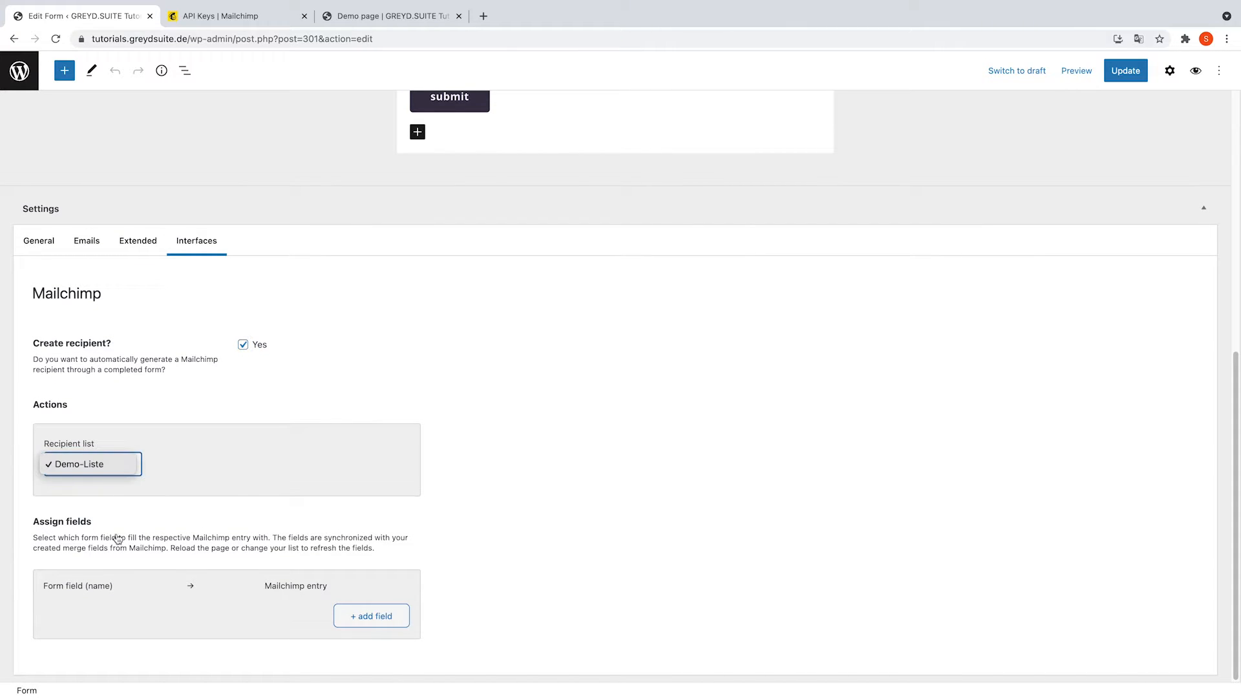
left_click(203, 480)
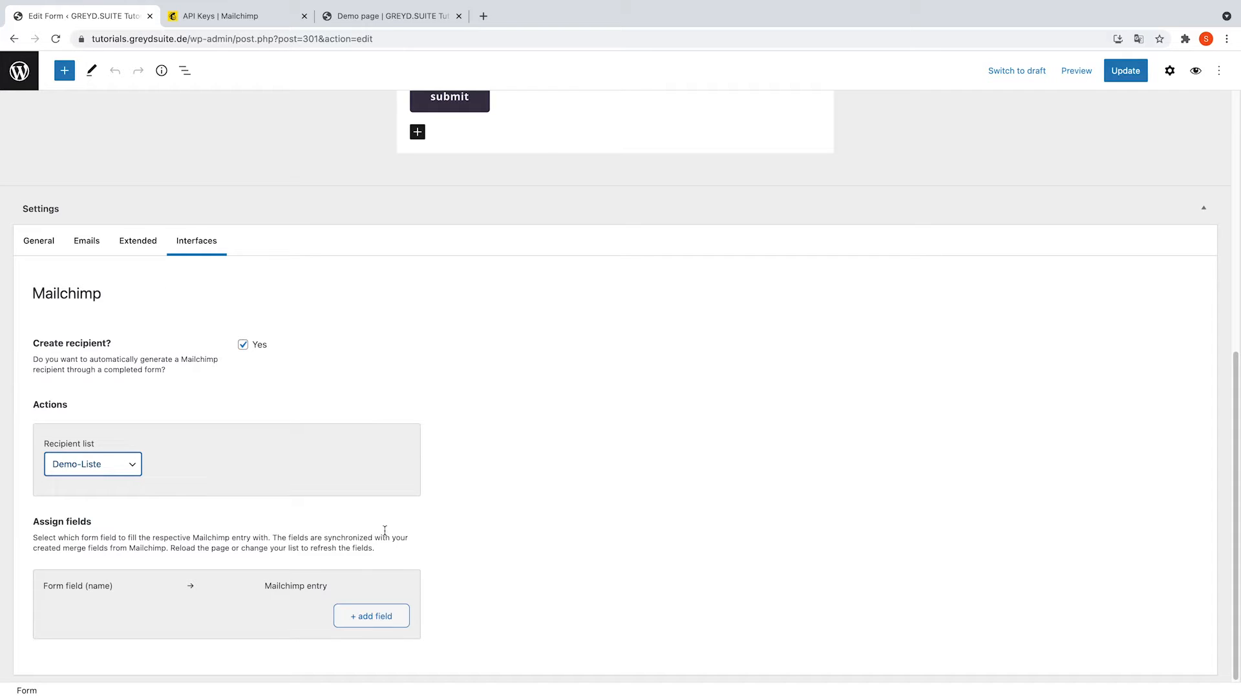
Map form field Name to Mailchimp First Name and Surname to Last Name.
left_click(384, 617)
scroll(185, 568, "down", 1)
left_click(119, 582)
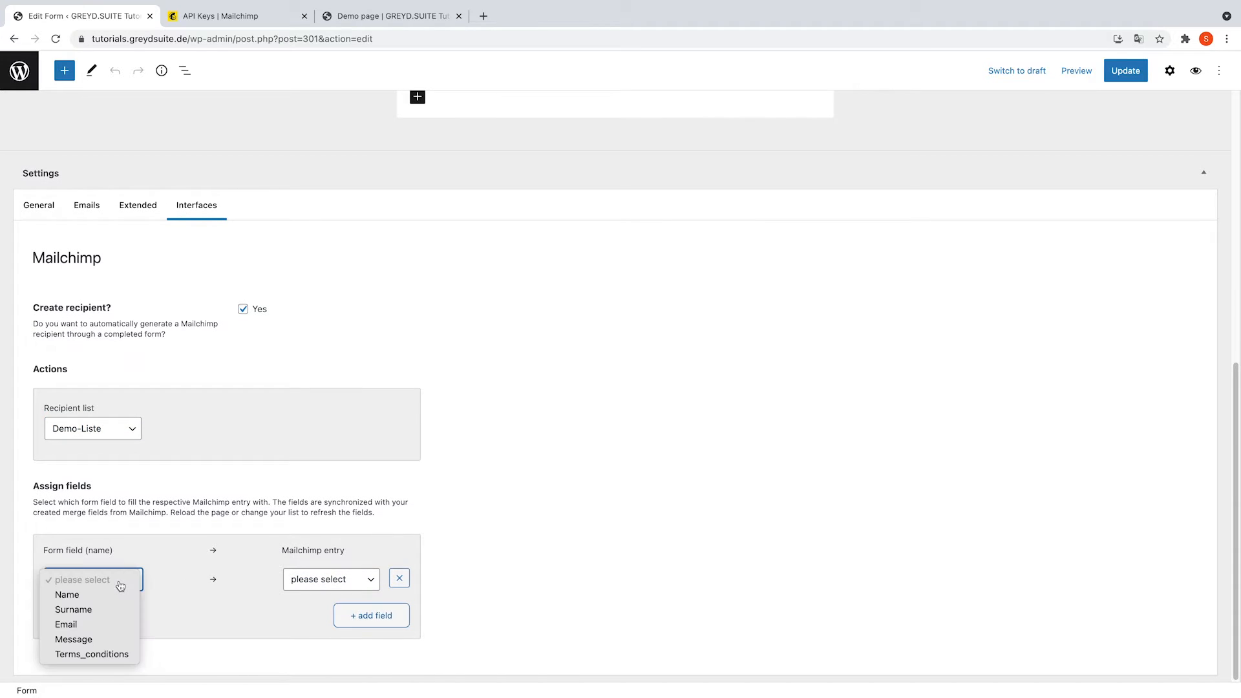
left_click(119, 594)
left_click(331, 579)
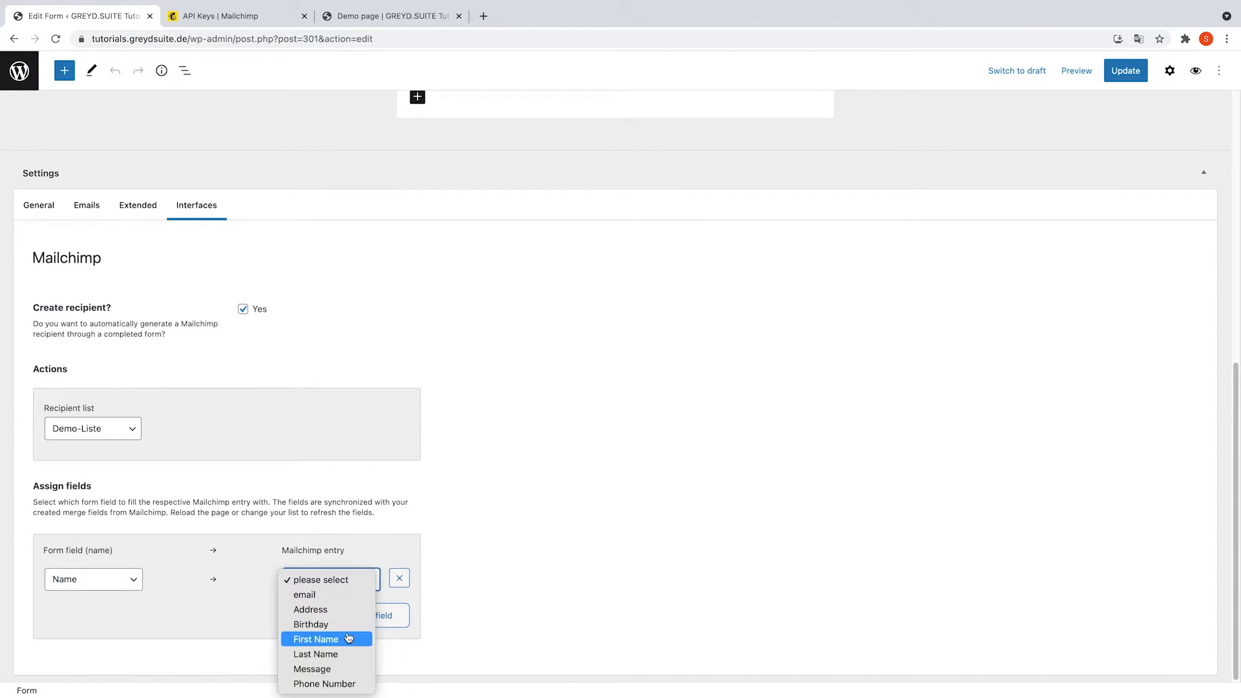
left_click(327, 639)
left_click(97, 615)
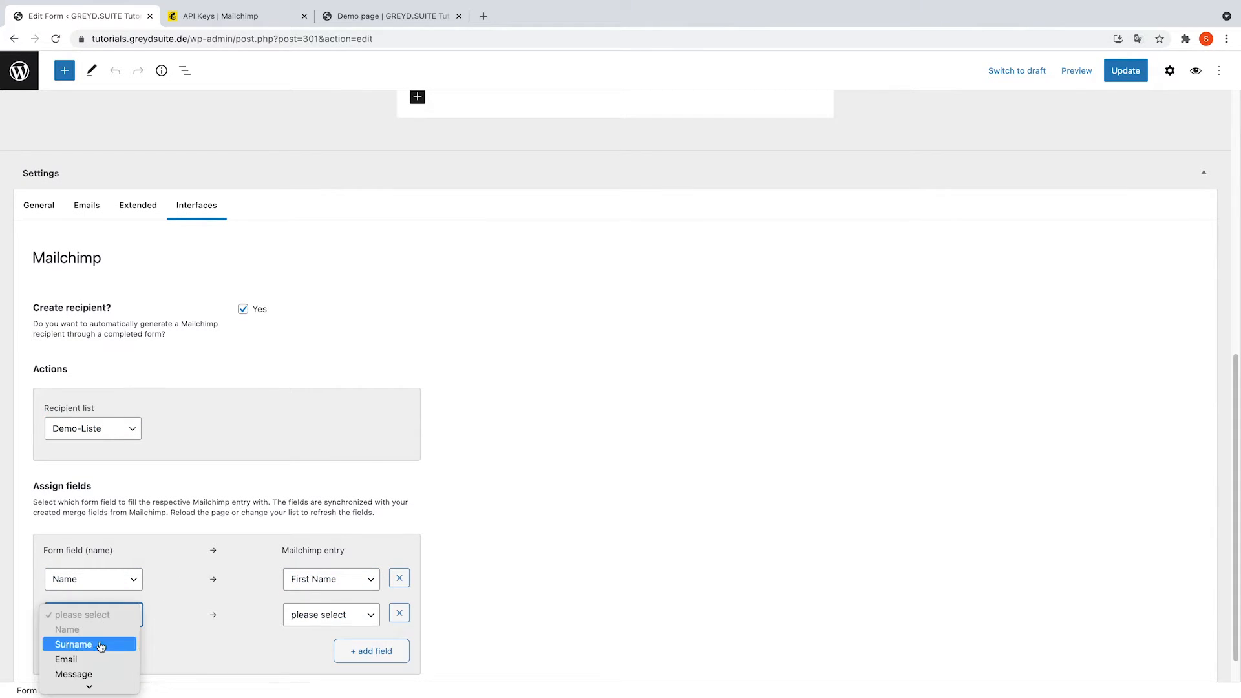
left_click(342, 621)
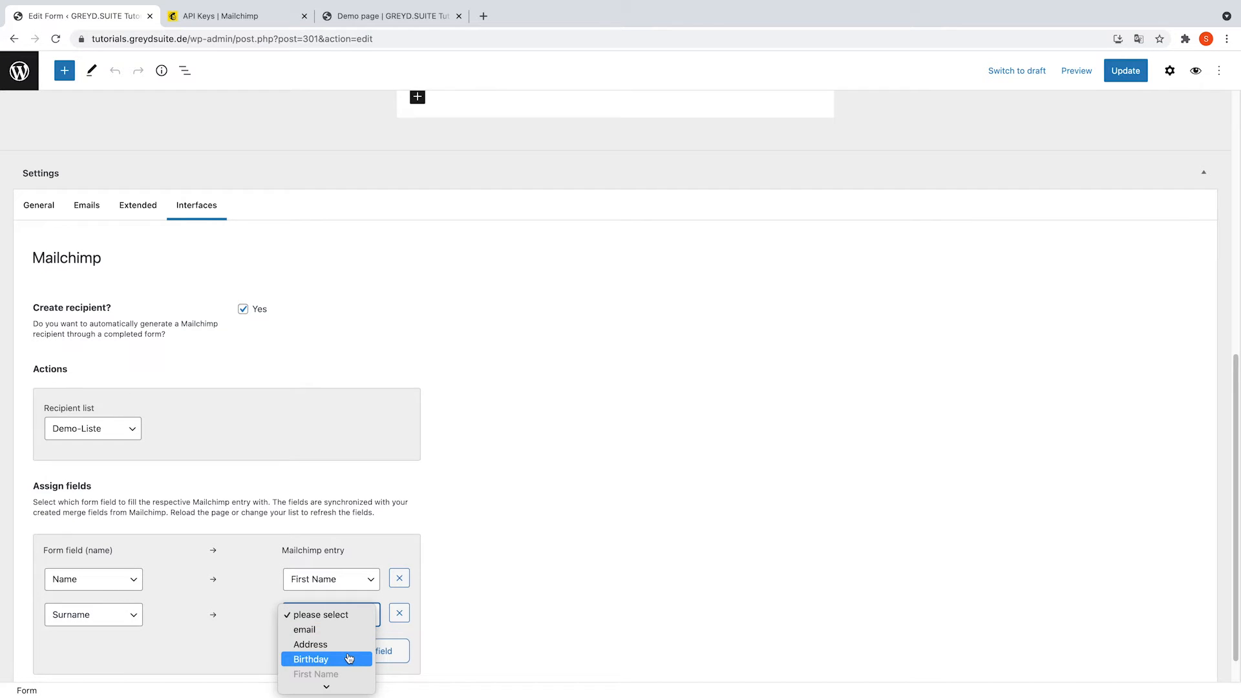
left_click(340, 654)
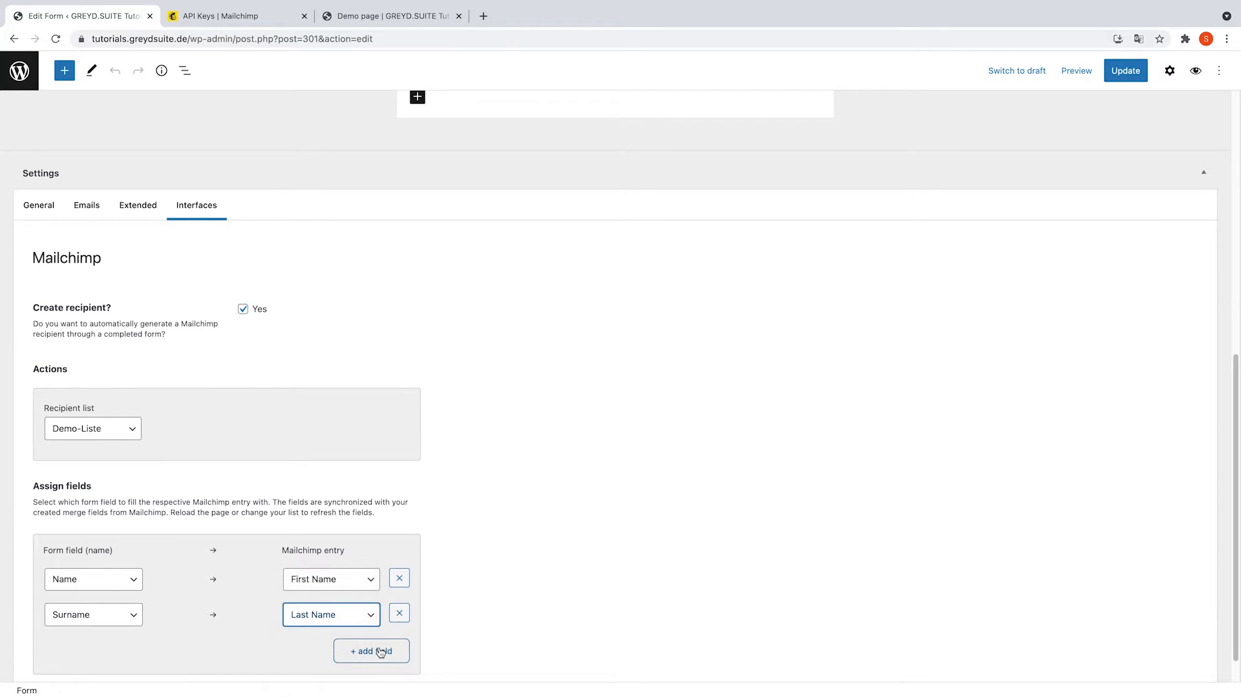
left_click(375, 650)
left_click(94, 649)
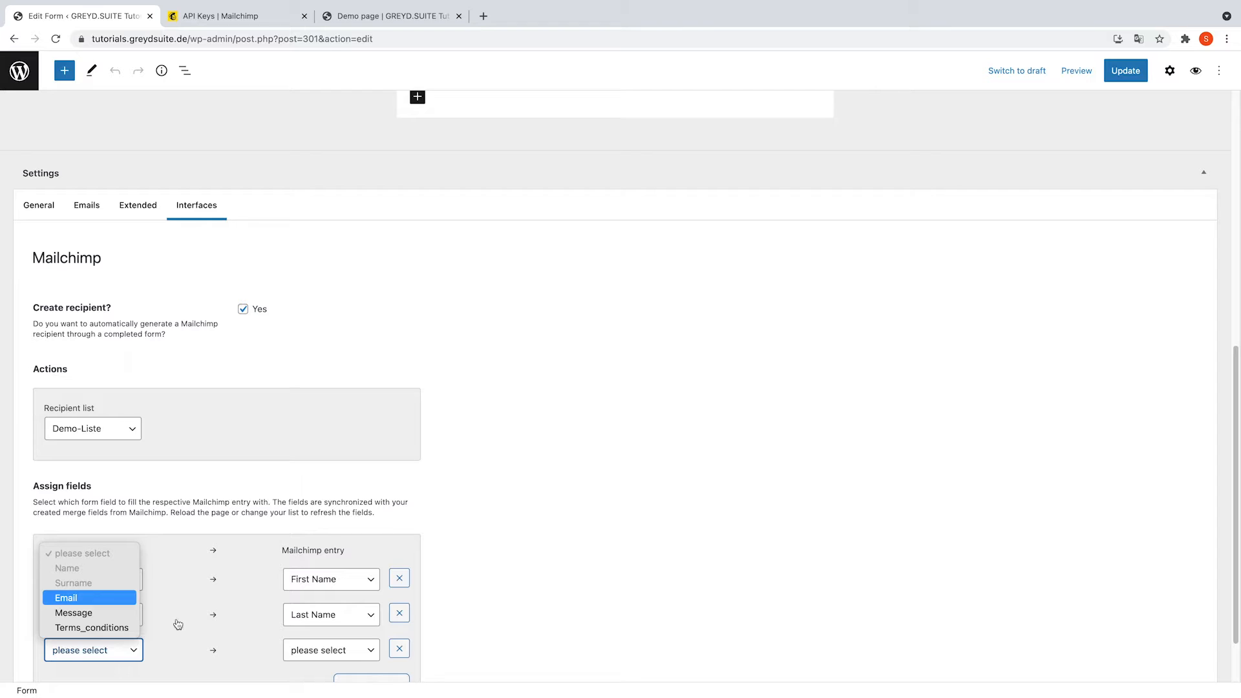
left_click(64, 595)
left_click(323, 651)
left_click(304, 539)
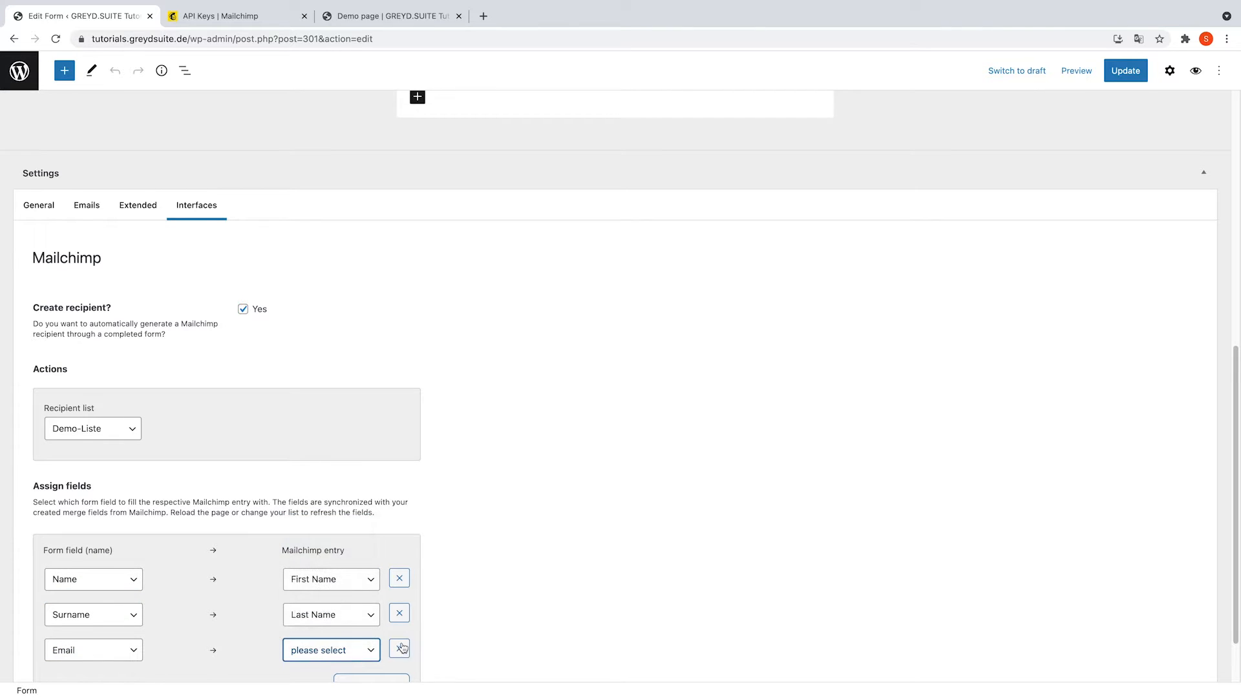
scroll(407, 640, "down", 2)
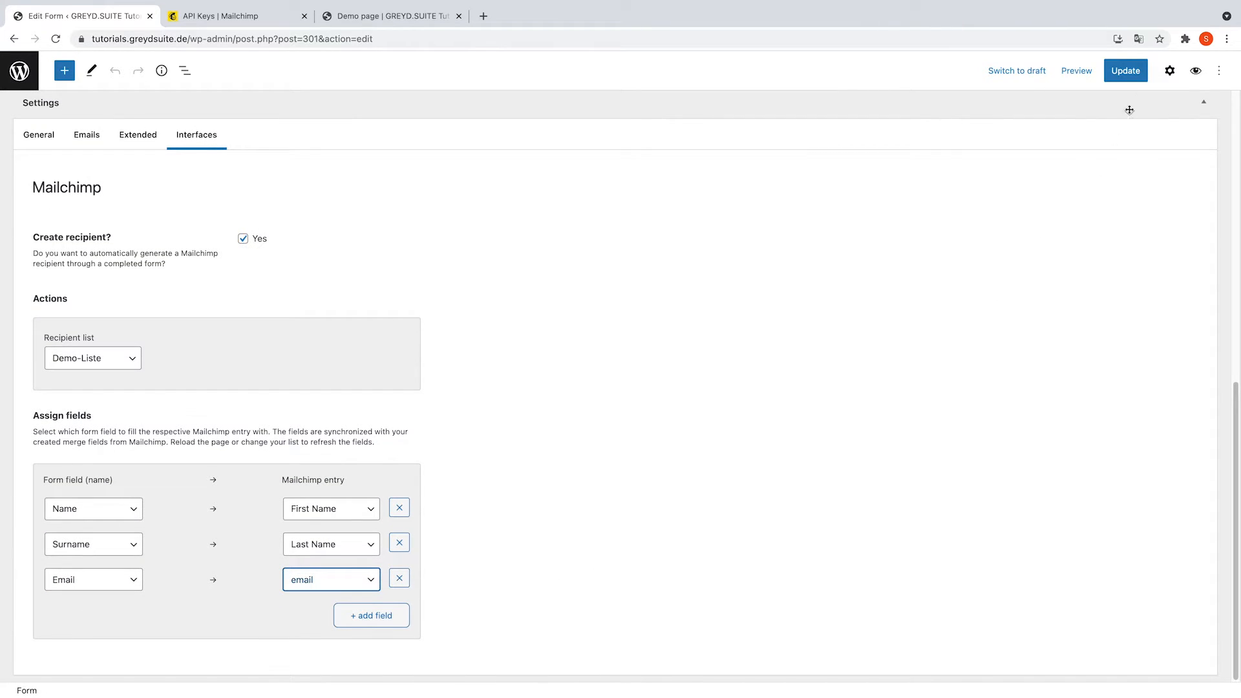
left_click(1137, 82)
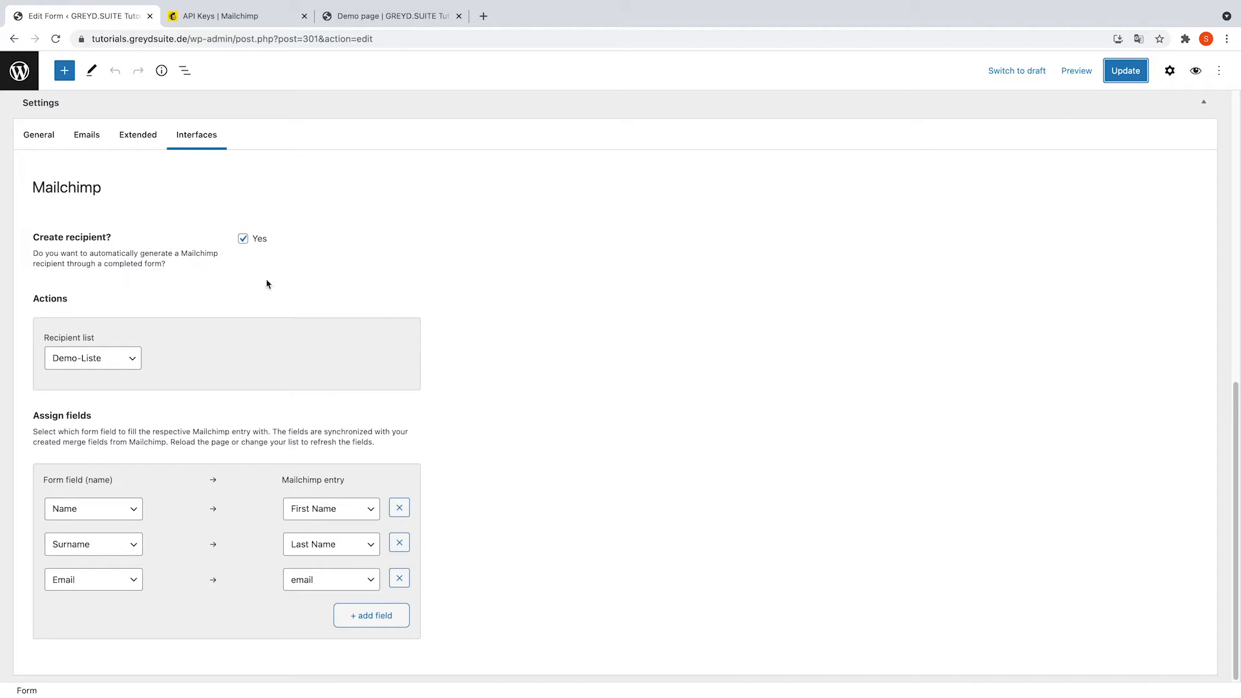
Review the verification email fields on the Emails tab, leaving Send verification email unticked.
left_click(86, 137)
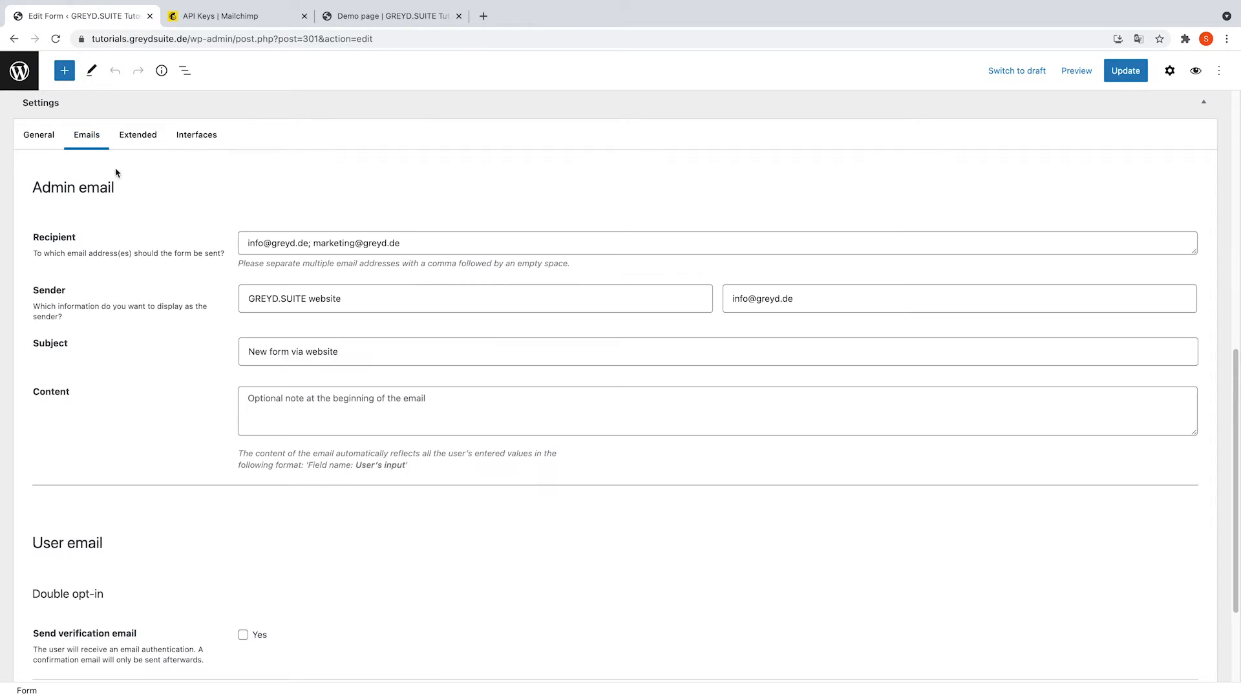
scroll(150, 309, "down", 2)
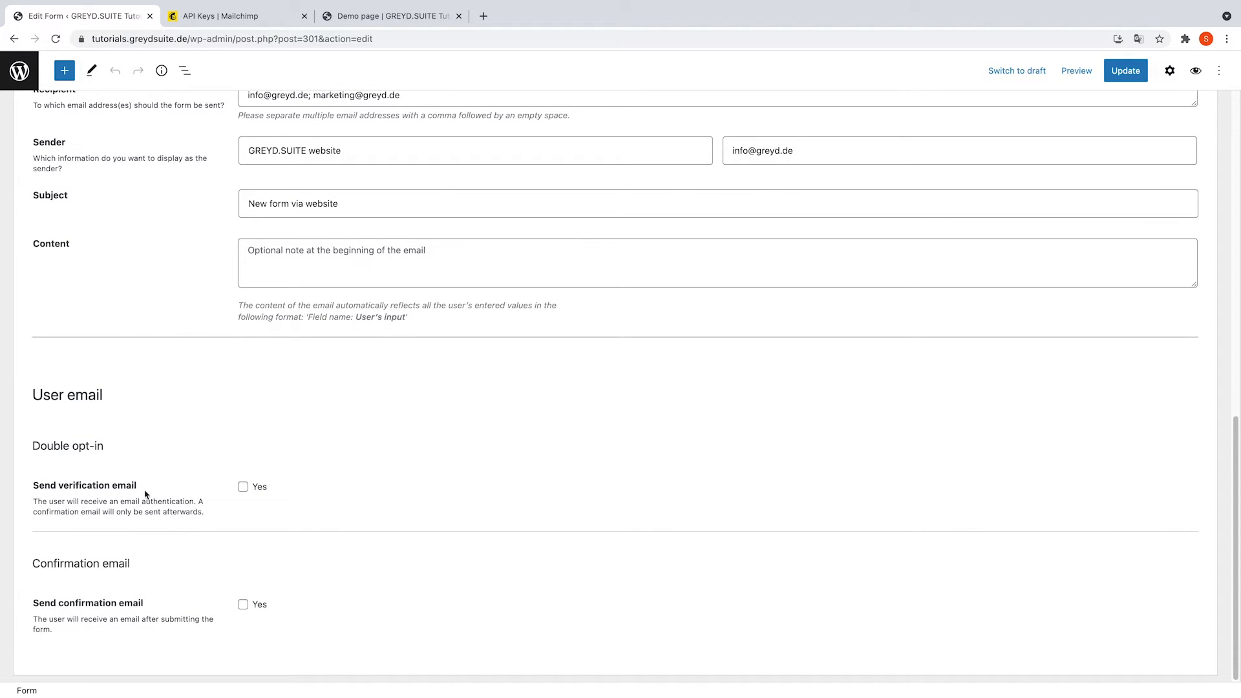
left_click(243, 487)
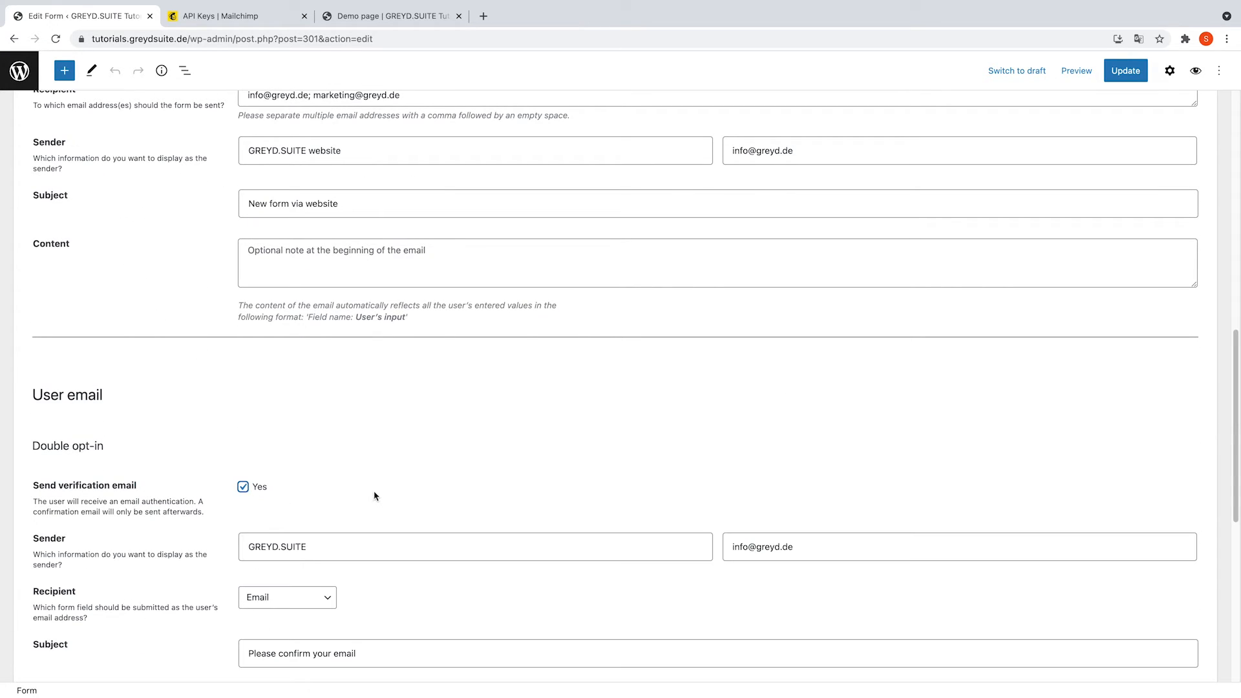
scroll(427, 503, "down", 1)
scroll(431, 504, "down", 1)
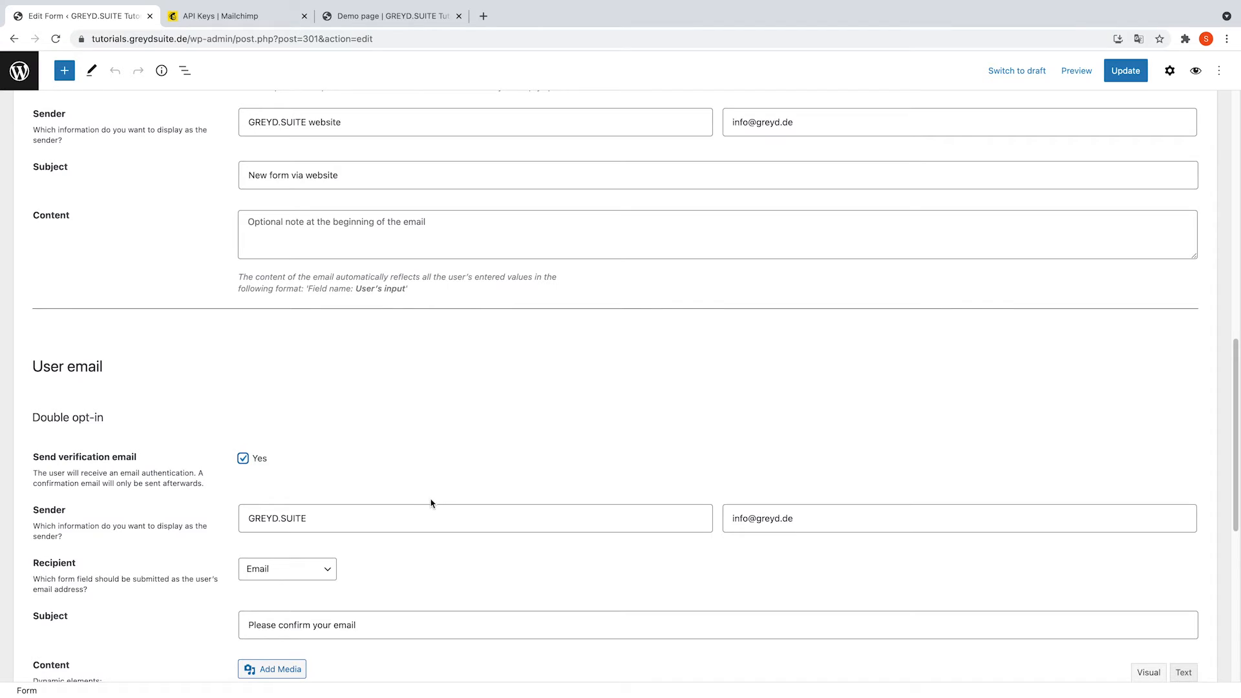
scroll(428, 501, "down", 7)
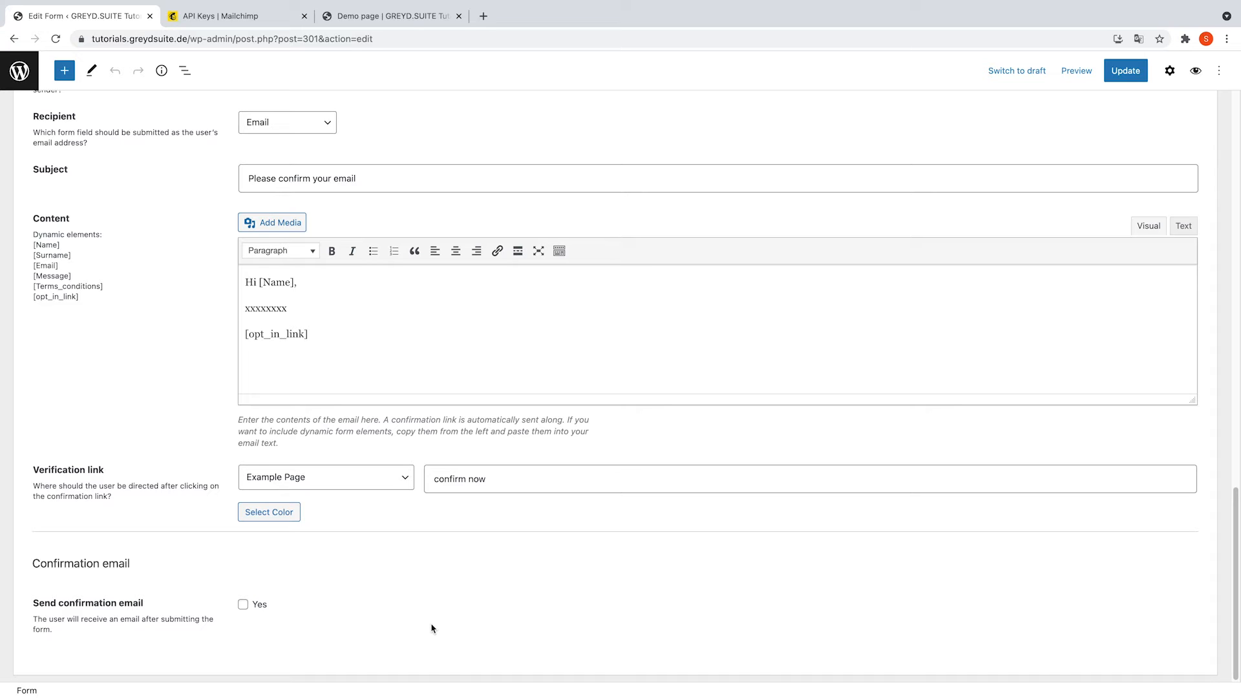
scroll(432, 628, "up", 15)
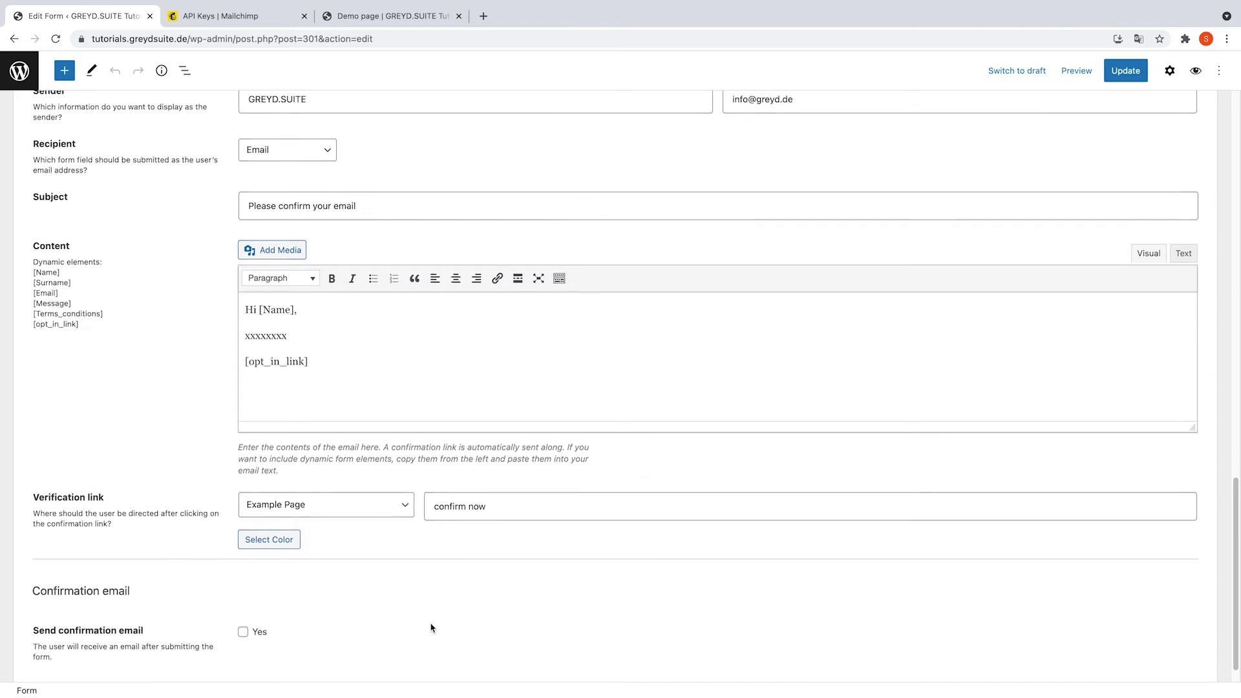
scroll(427, 606, "down", 4)
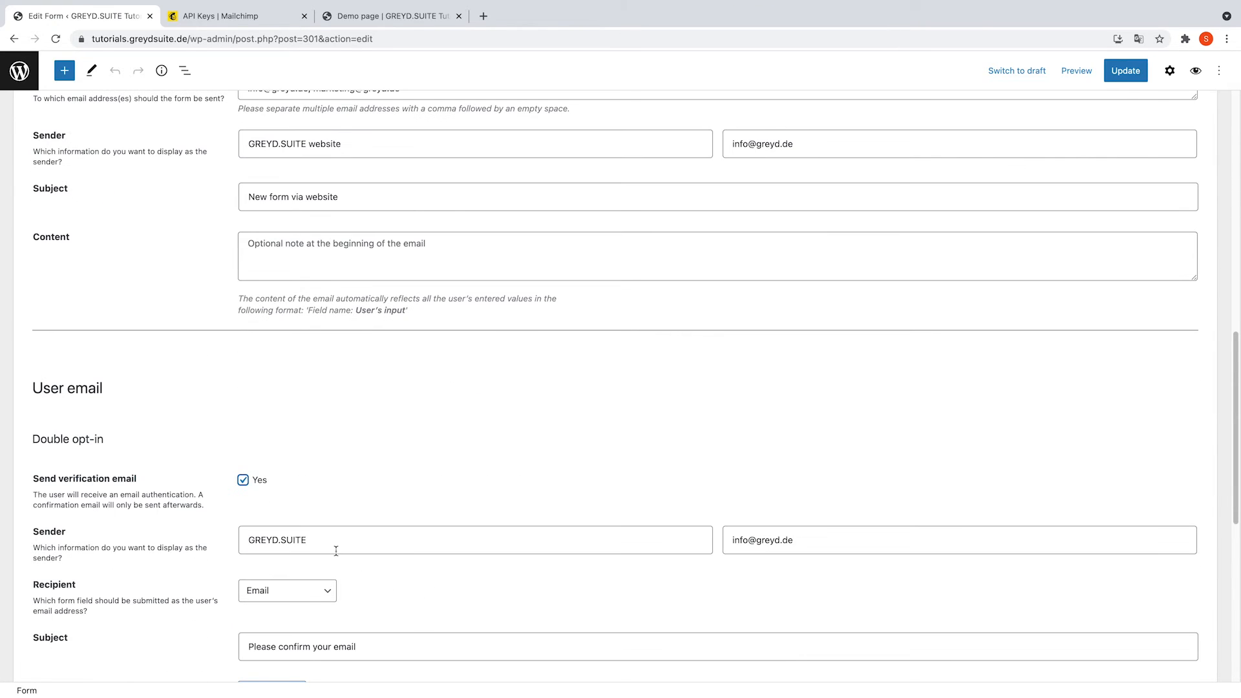
left_click(246, 485)
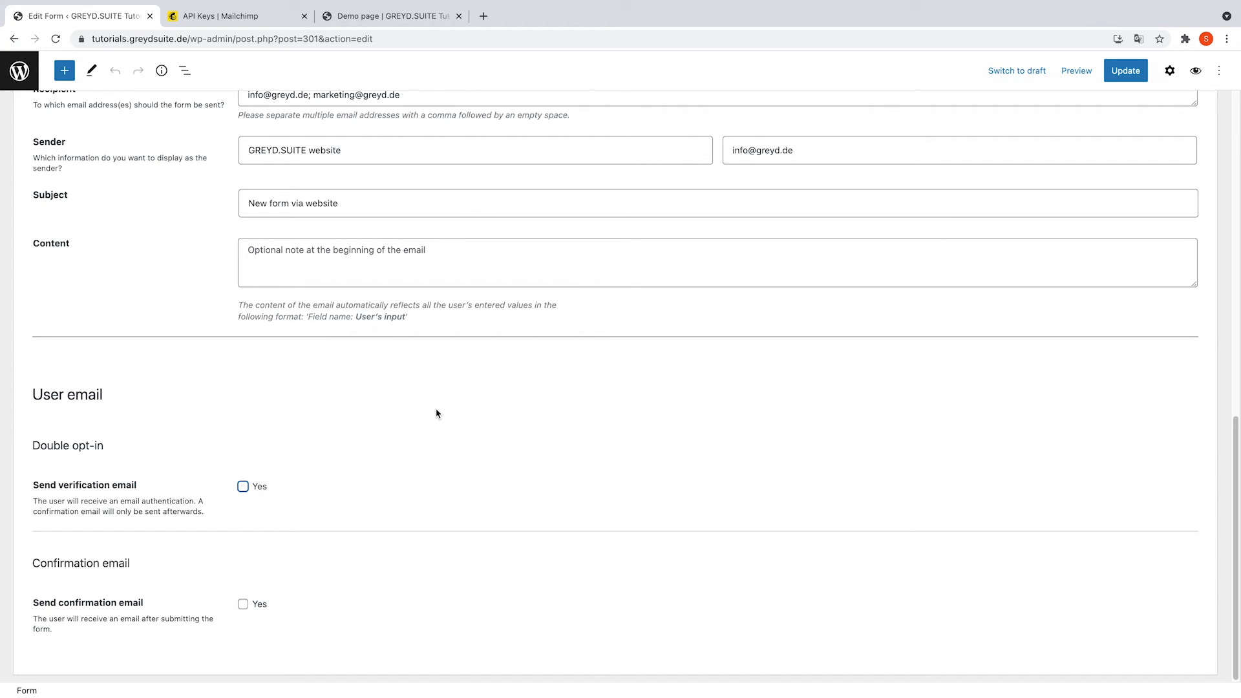
left_click(375, 19)
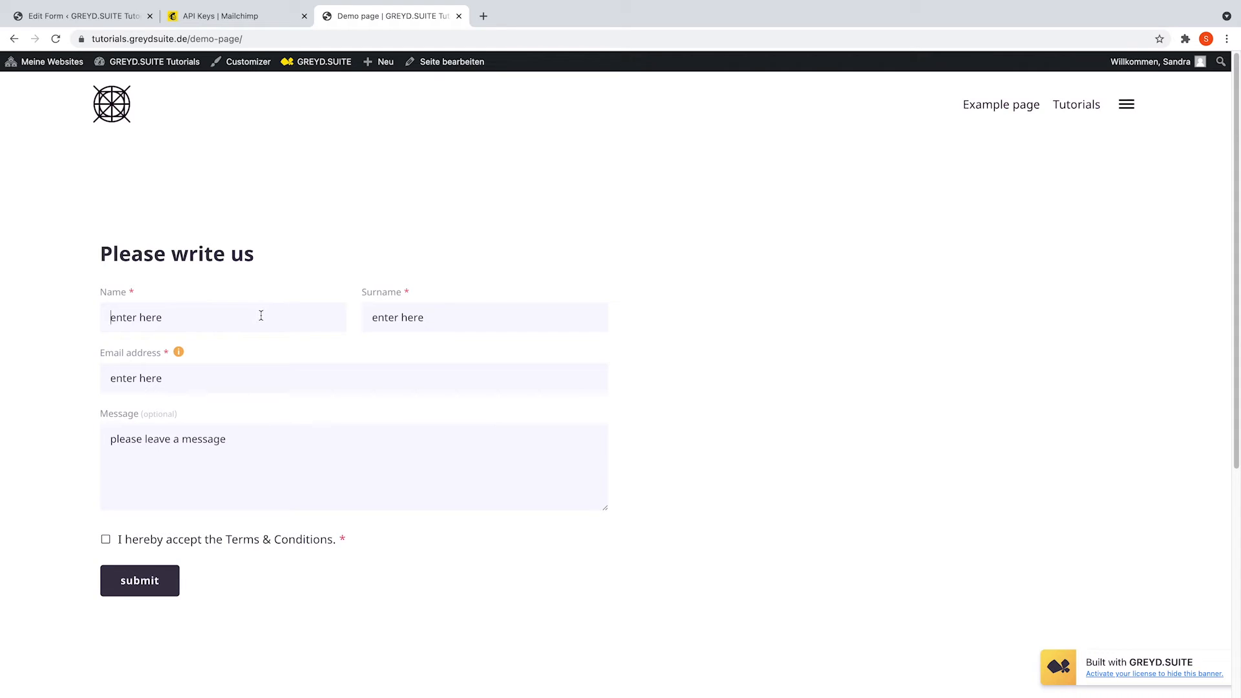
Submit the demo form with a test name, surname, email address, message 'Test Test' and terms accepted.
key("Tab")
key("Tab")
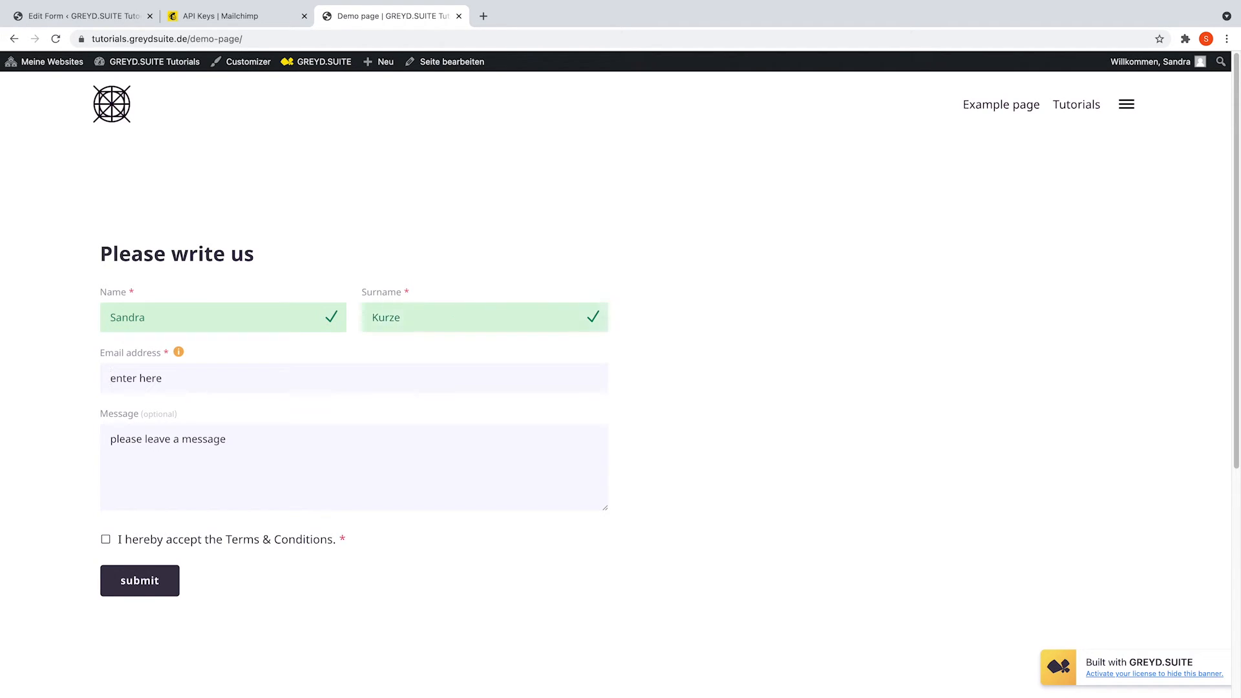
key("Tab")
type("Test Test")
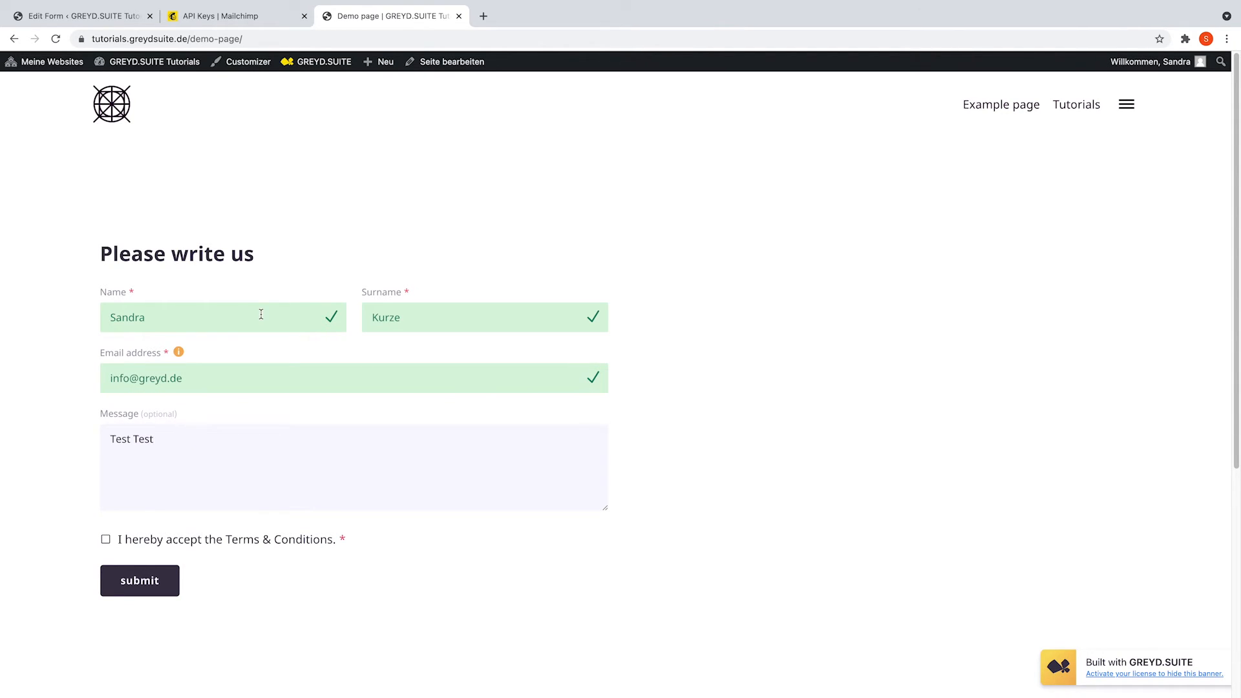
left_click(248, 541)
left_click(161, 582)
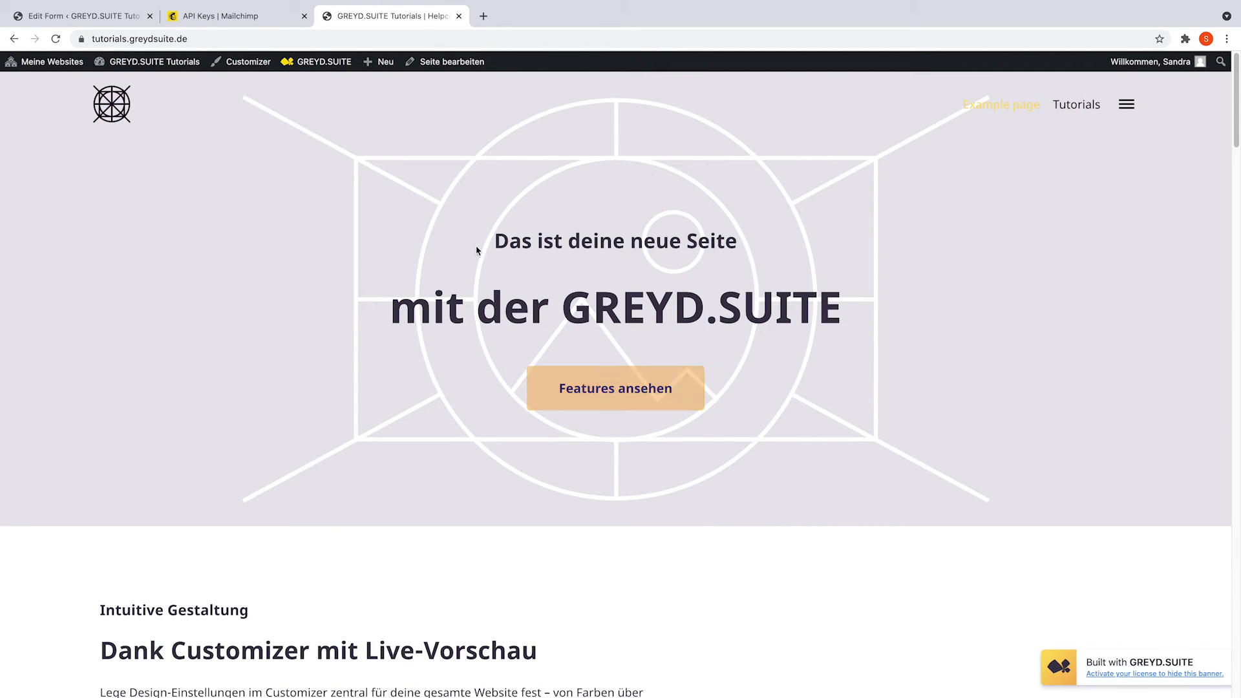
Open the Example Form entry under Forms › Entries and check the 'Mailchimp: Recipient was created successfully.' event.
left_click(127, 16)
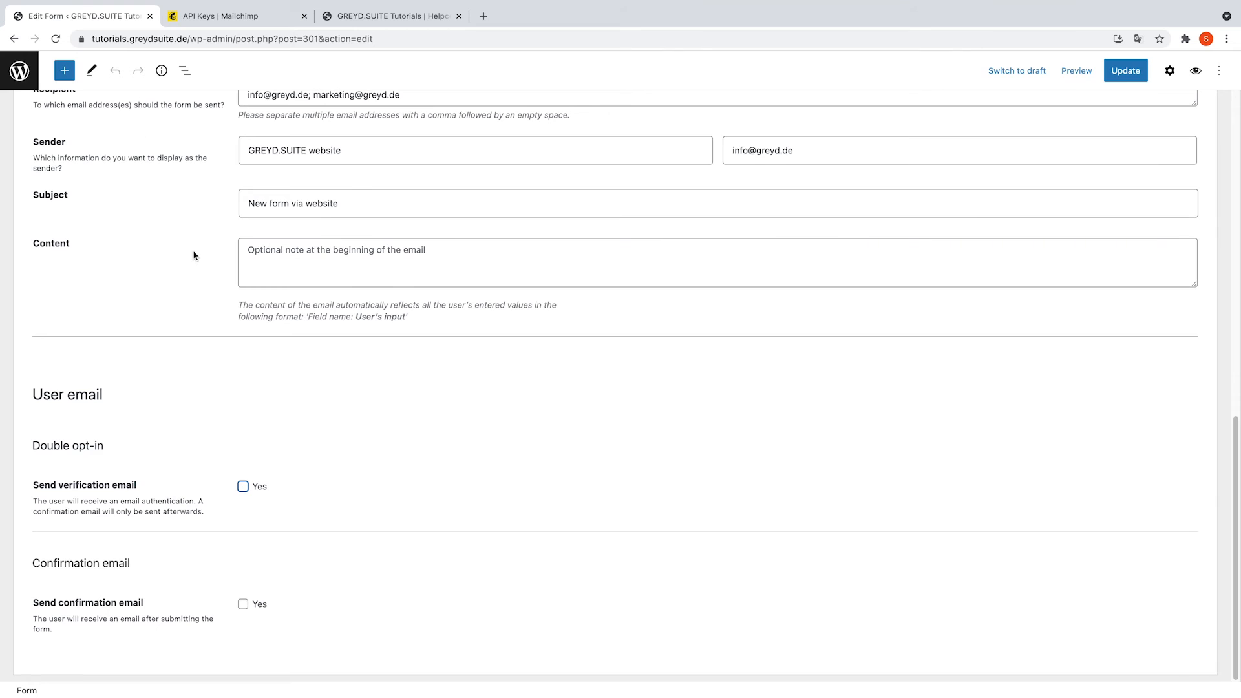
scroll(197, 259, "up", 15)
left_click(26, 84)
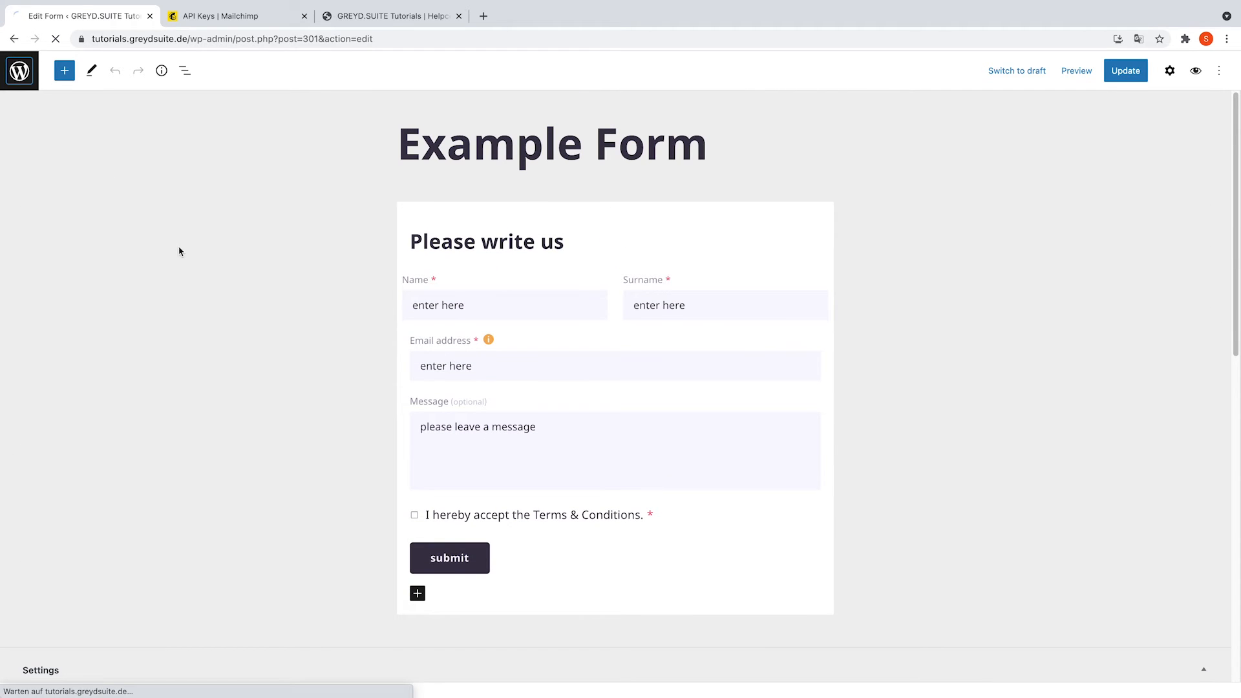
left_click(47, 289)
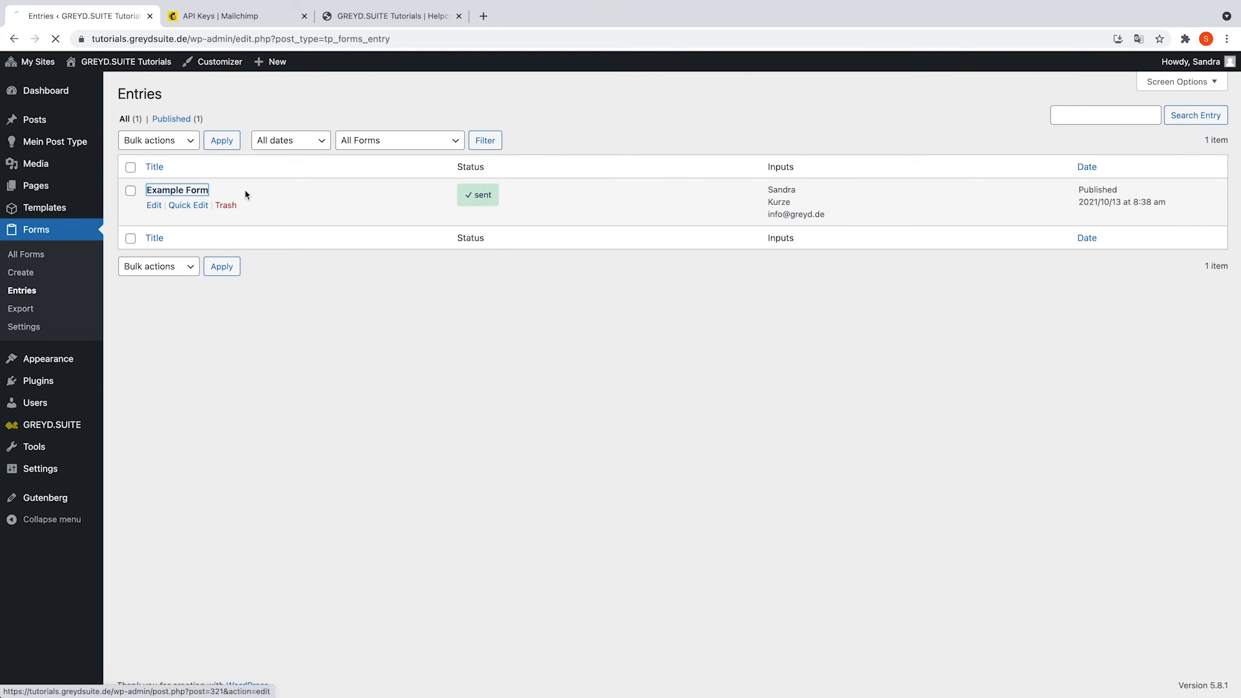
left_click(192, 190)
scroll(375, 323, "down", 3)
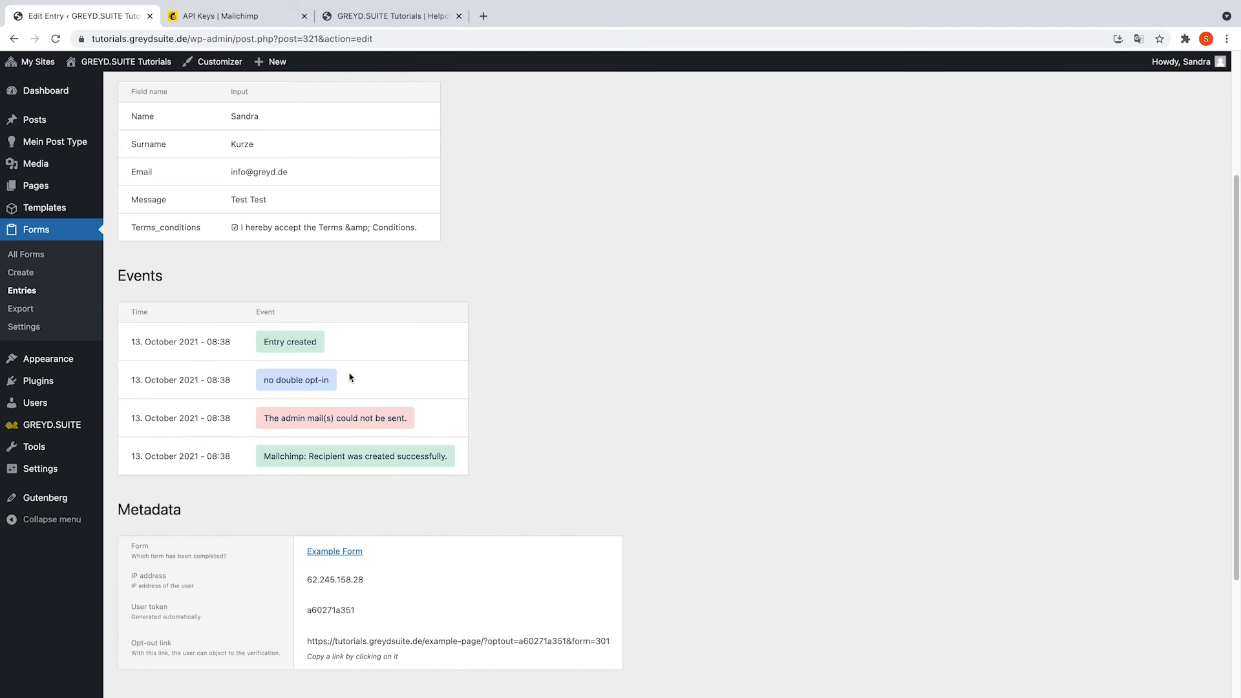
left_click_drag(282, 456, 461, 459)
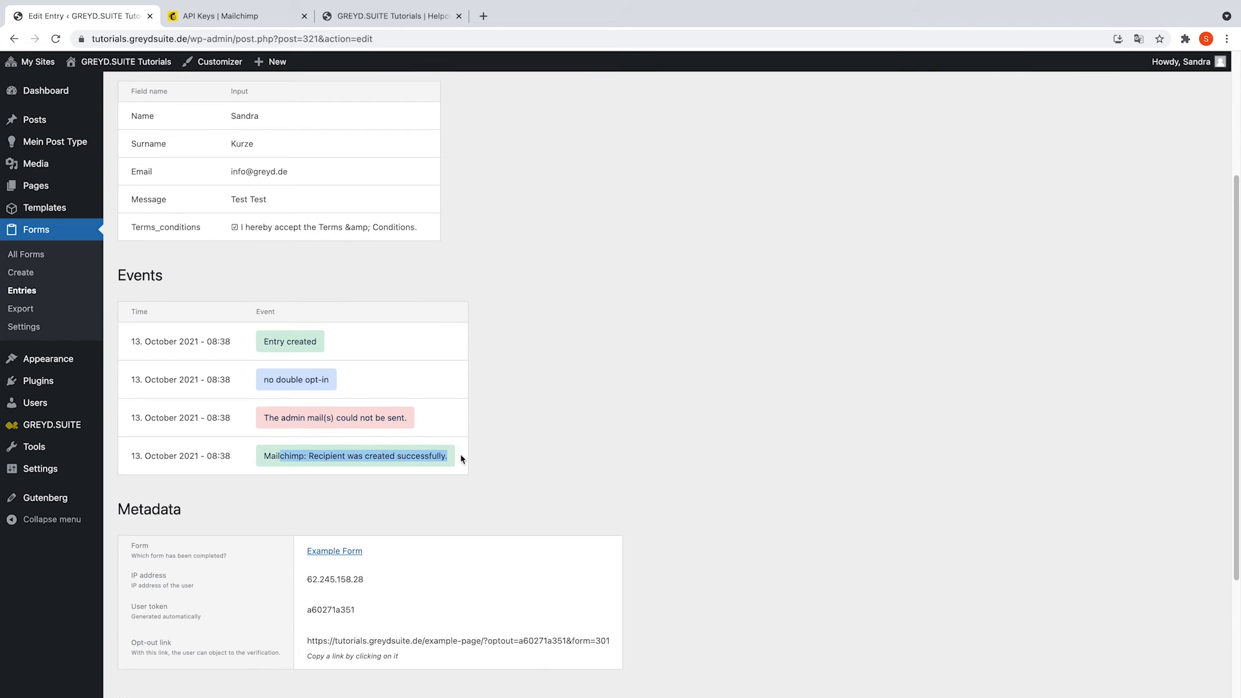
left_click(468, 461)
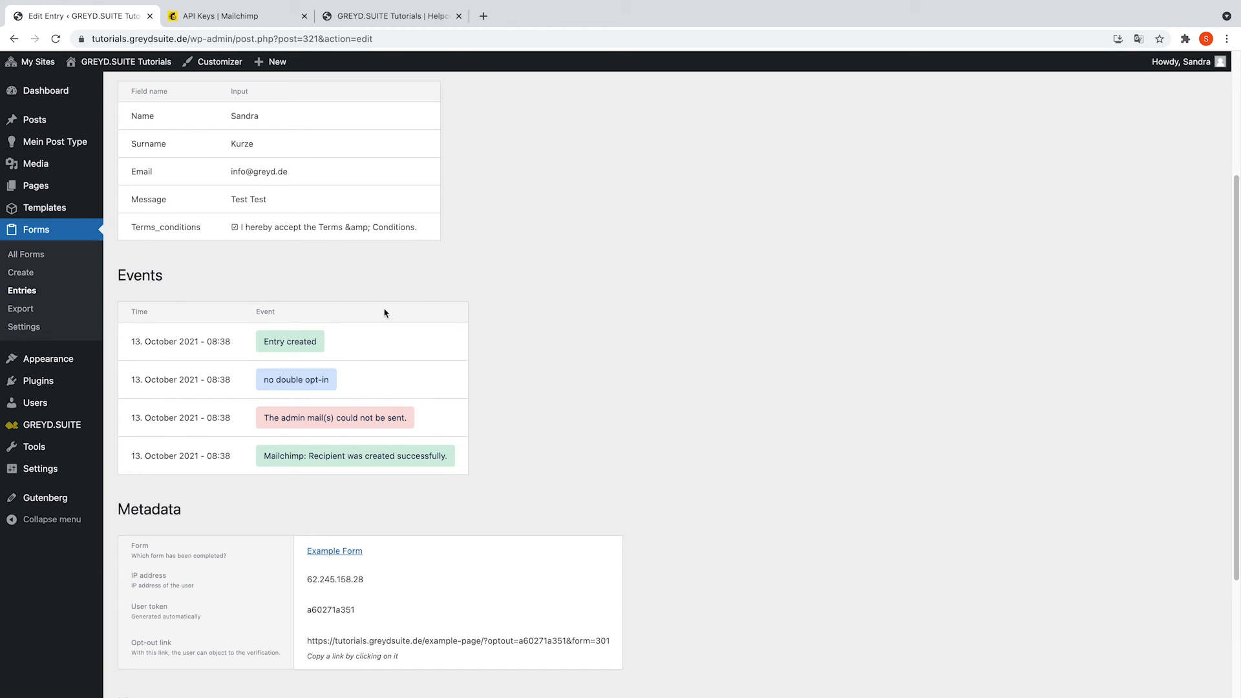
left_click(220, 16)
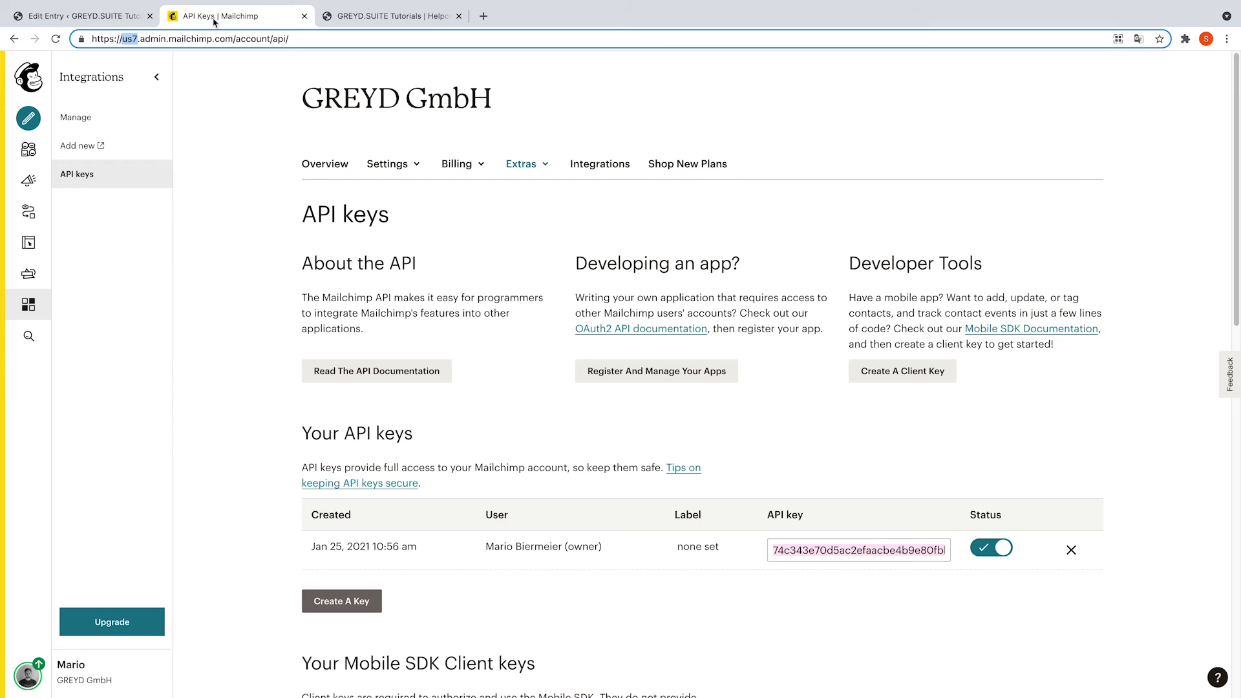
Open the Demo-Liste audience's All contacts table and scroll right to the test contact's details.
left_click(29, 149)
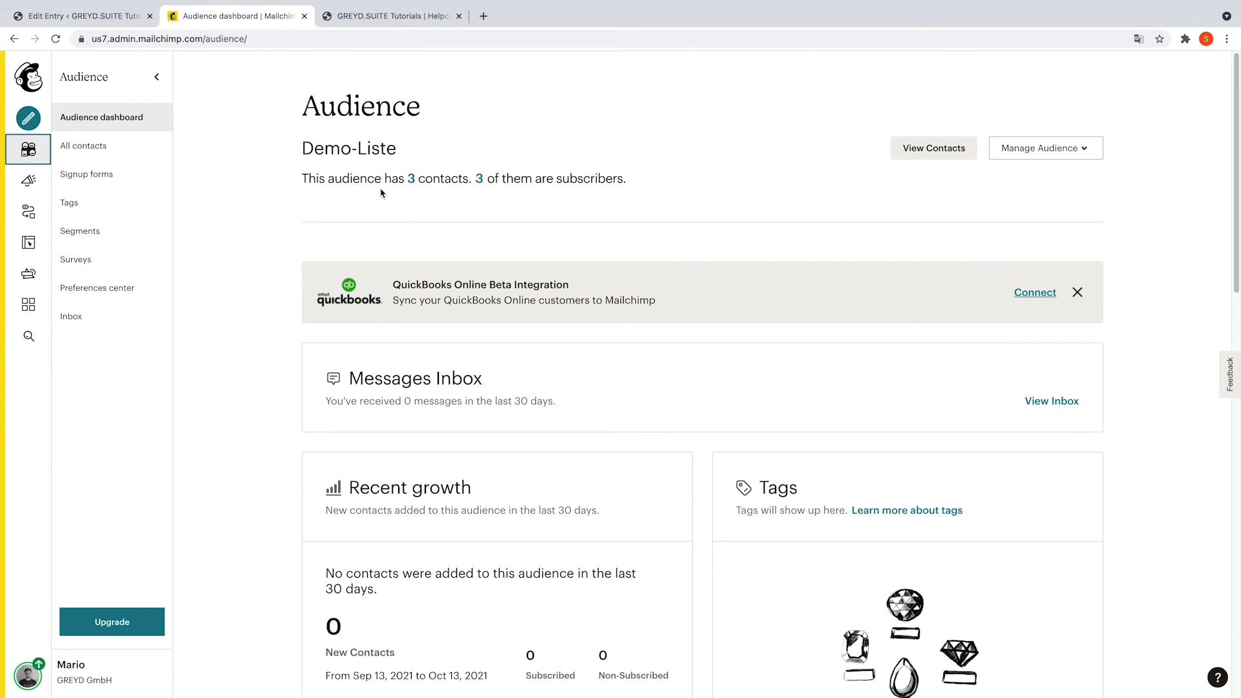
scroll(376, 232, "down", 1)
scroll(375, 232, "down", 3)
left_click(150, 154)
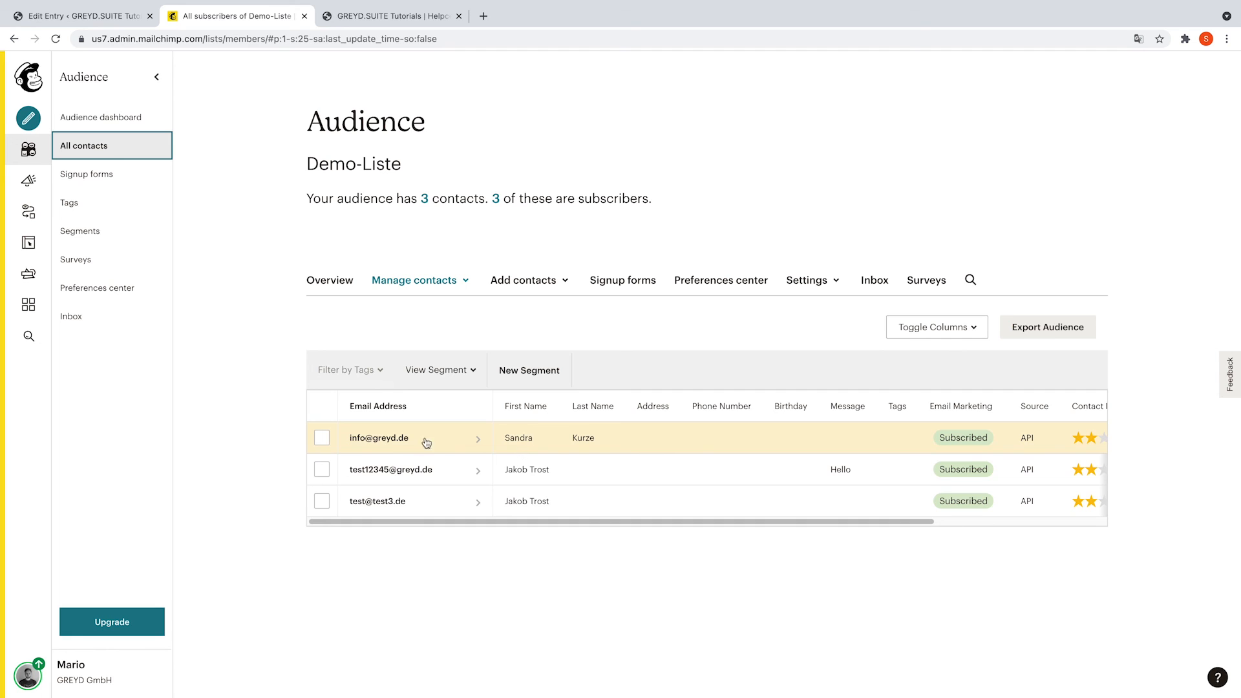
left_click_drag(854, 521, 1020, 522)
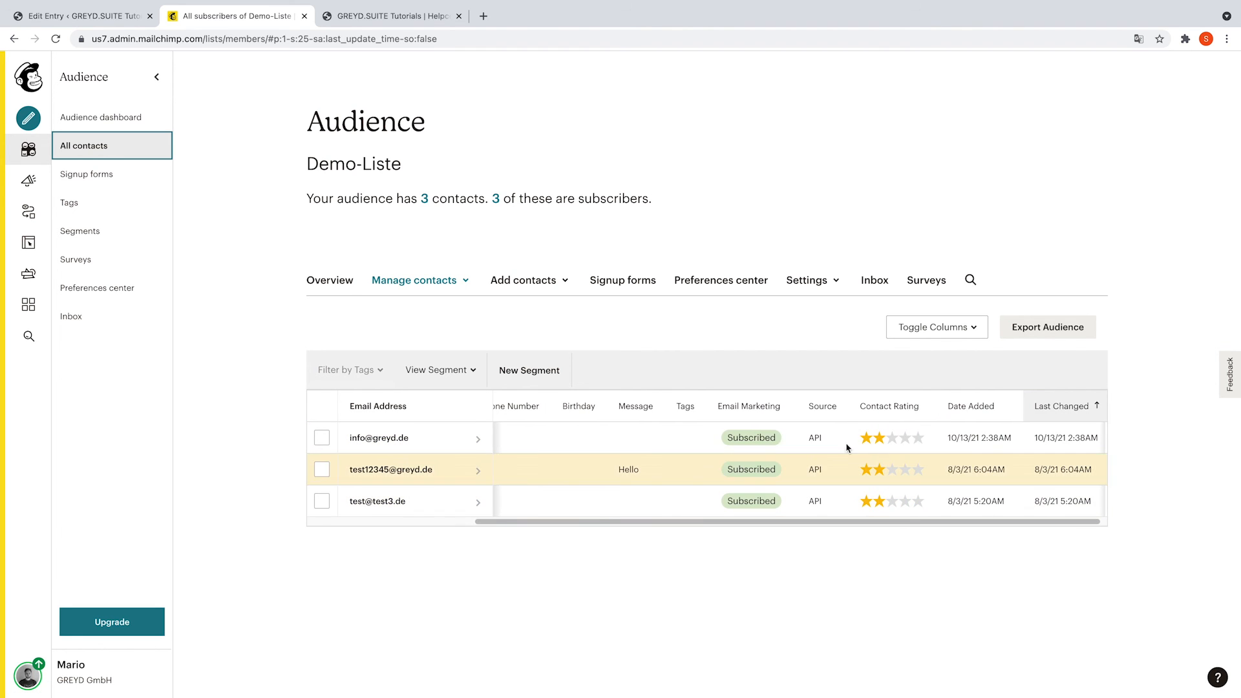